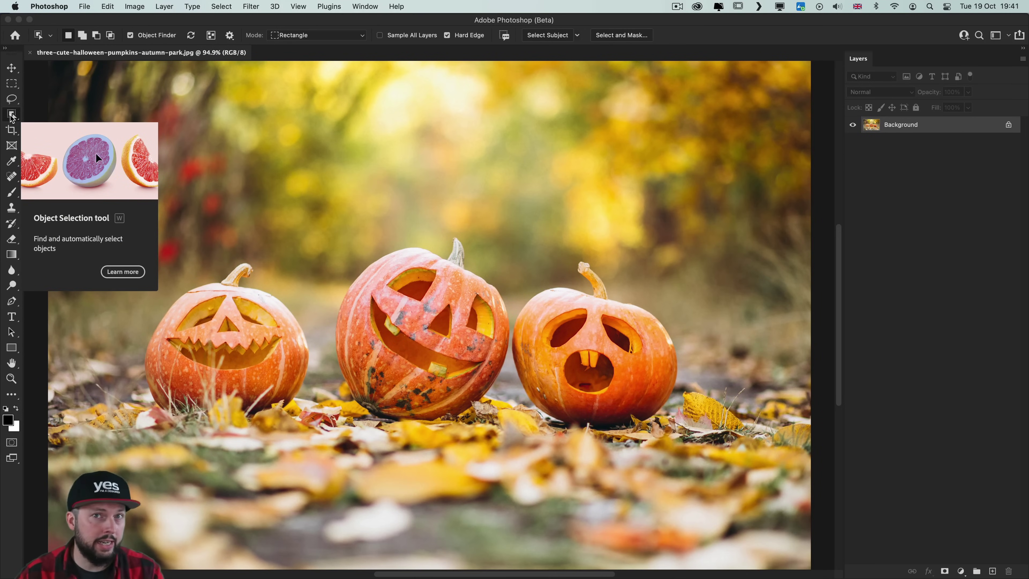
- Select all three pumpkins with the Object Selection tool and add a layer mask from the combined selection
{"action": "left_click", "coordinate": [12, 117]}
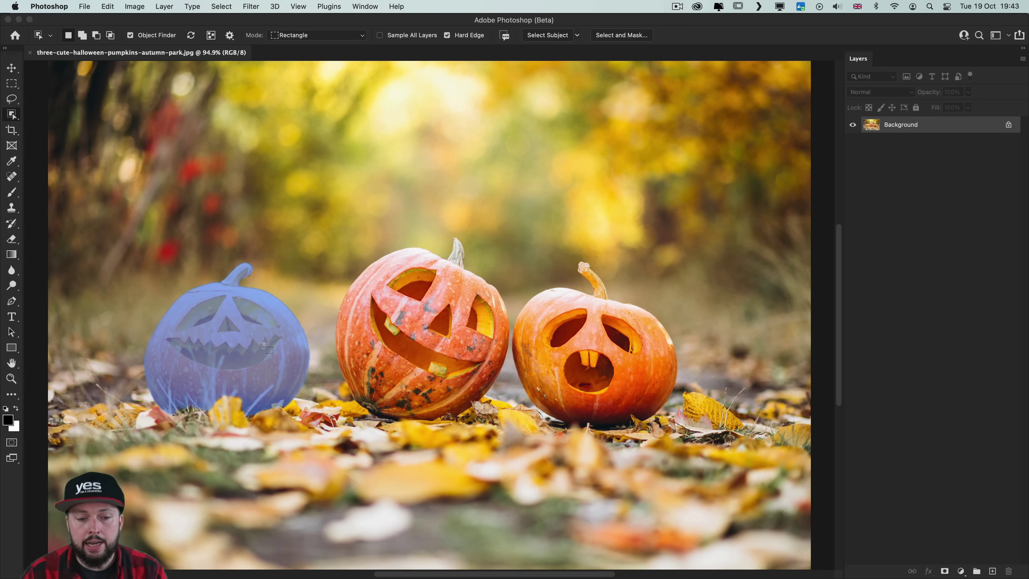
{"action": "left_click", "coordinate": [333, 330]}
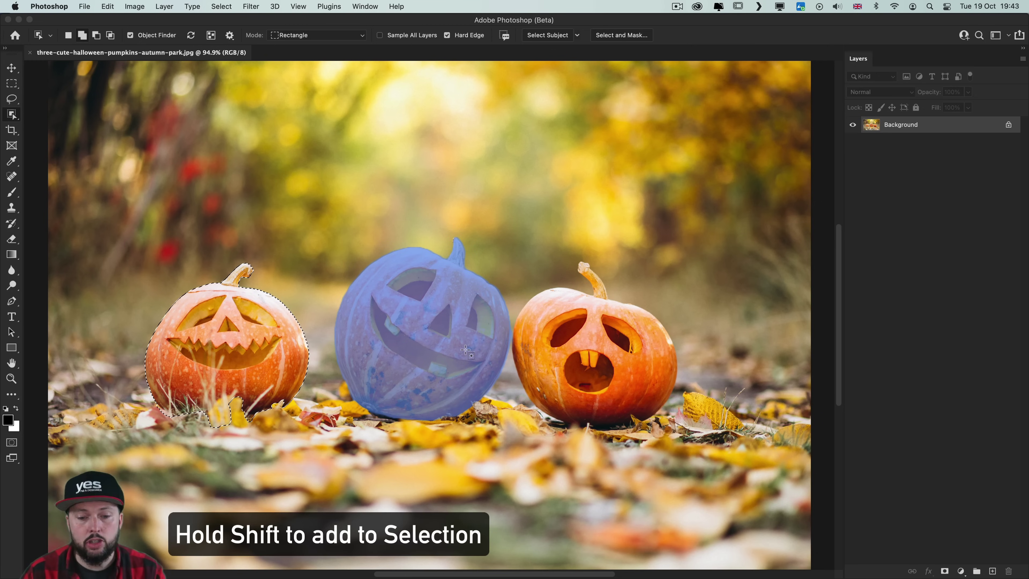
{"action": "left_click", "coordinate": [487, 352], "text": "shift"}
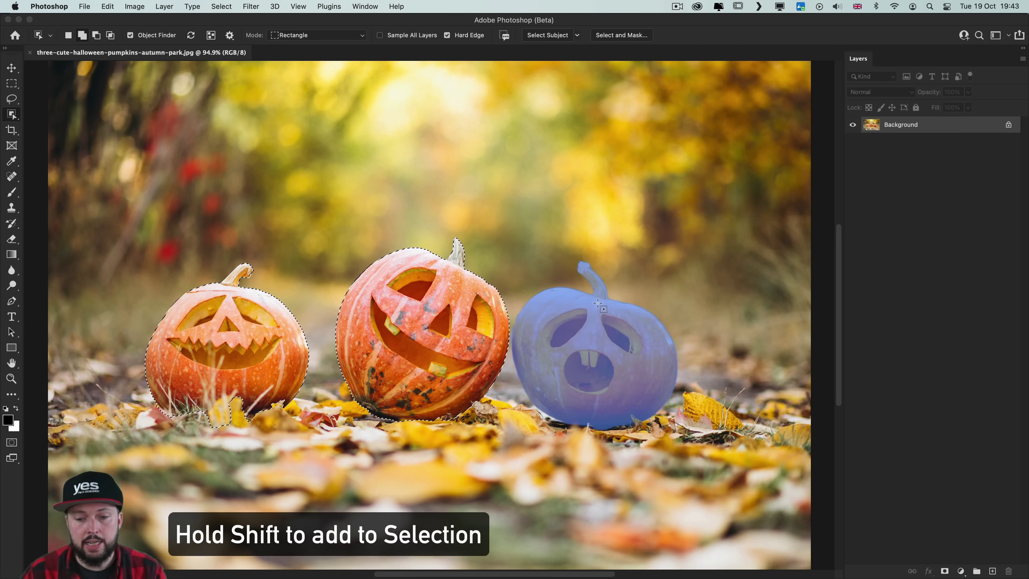
{"action": "left_click", "coordinate": [634, 279], "text": "shift"}
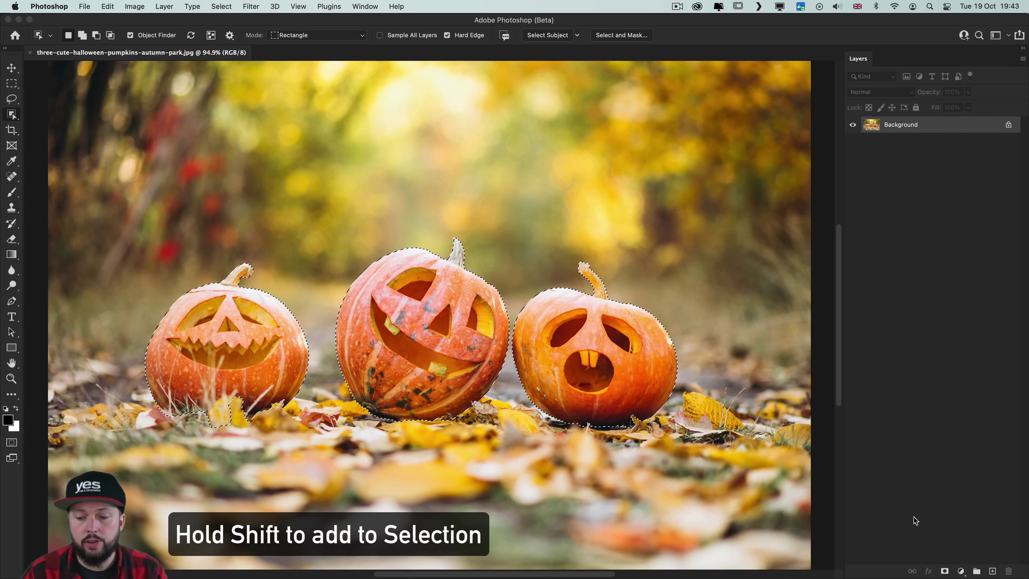
{"action": "left_click", "coordinate": [943, 571]}
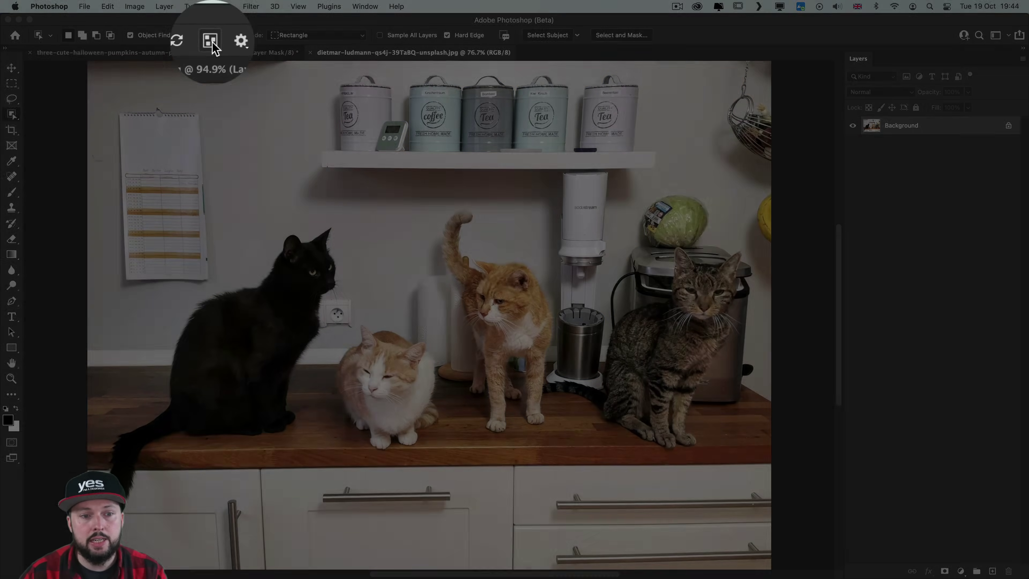
- Preview all detectable objects in the cat photo, and select the black cat to mask the layer to it
{"action": "left_click", "coordinate": [211, 37]}
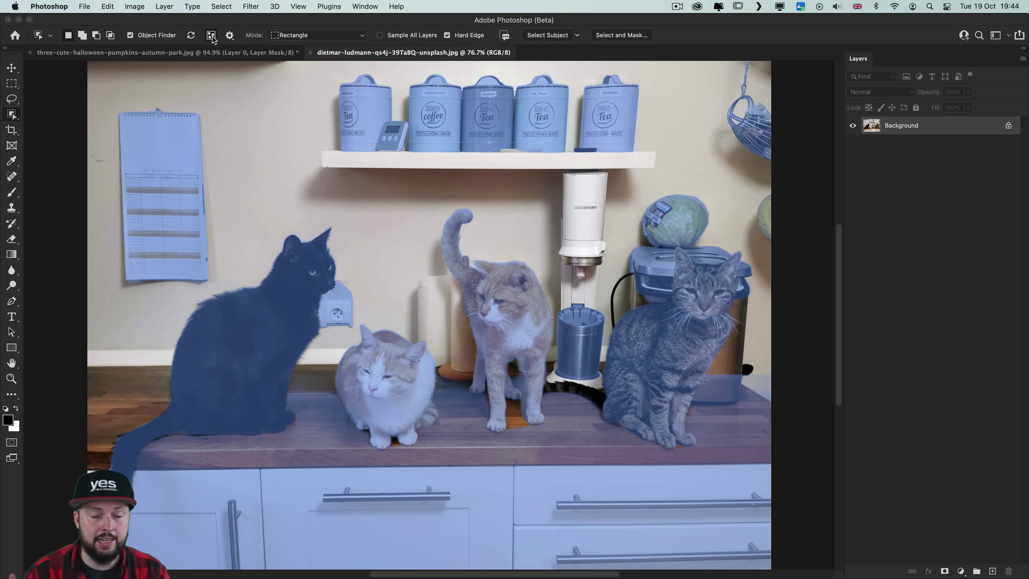
{"action": "left_click", "coordinate": [212, 37]}
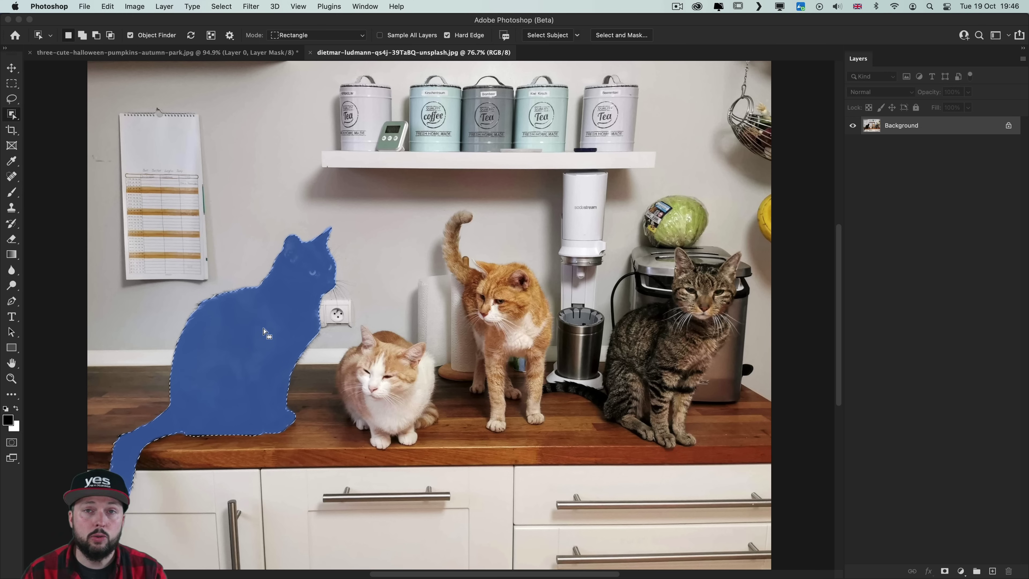
{"action": "left_click", "coordinate": [308, 335]}
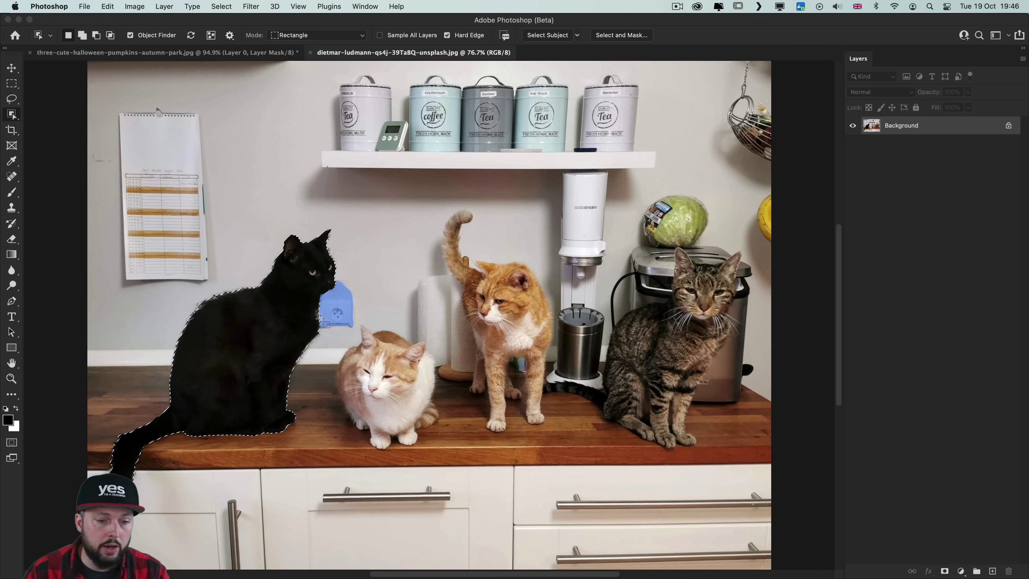
{"action": "left_click", "coordinate": [944, 570]}
- Examine the edges of the black cat's layer mask up close in mask-only view, and return to the normal image view
{"action": "left_click", "coordinate": [894, 128], "text": "alt"}
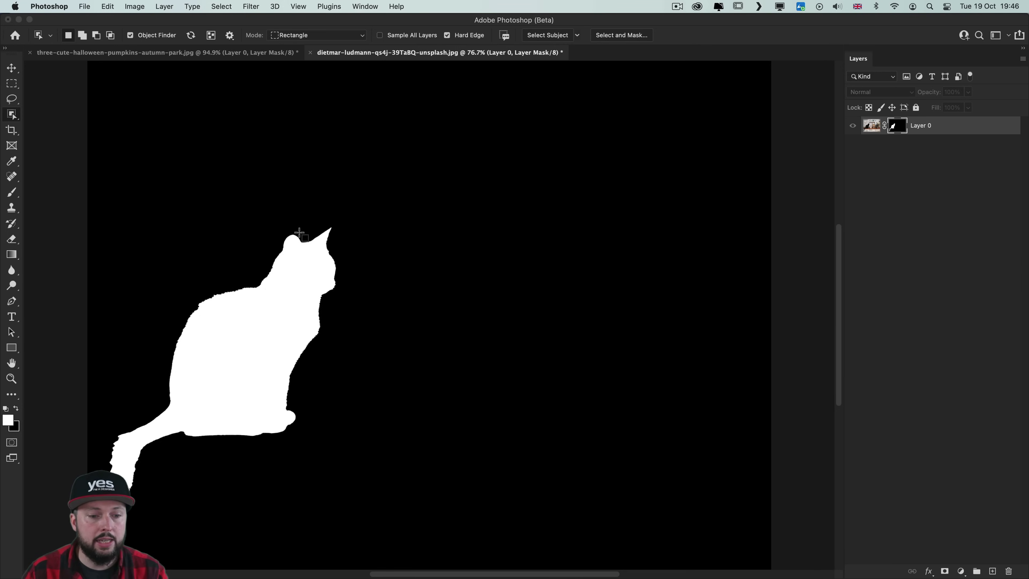
{"action": "left_click_drag", "start_coordinate": [161, 403], "coordinate": [197, 400]}
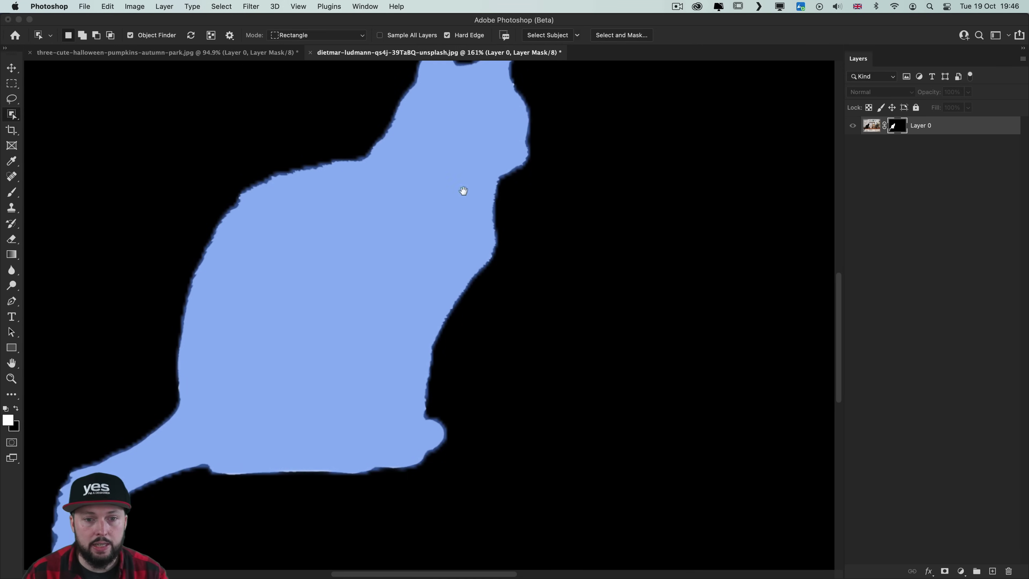
{"action": "left_click_drag", "start_coordinate": [603, 142], "coordinate": [601, 201]}
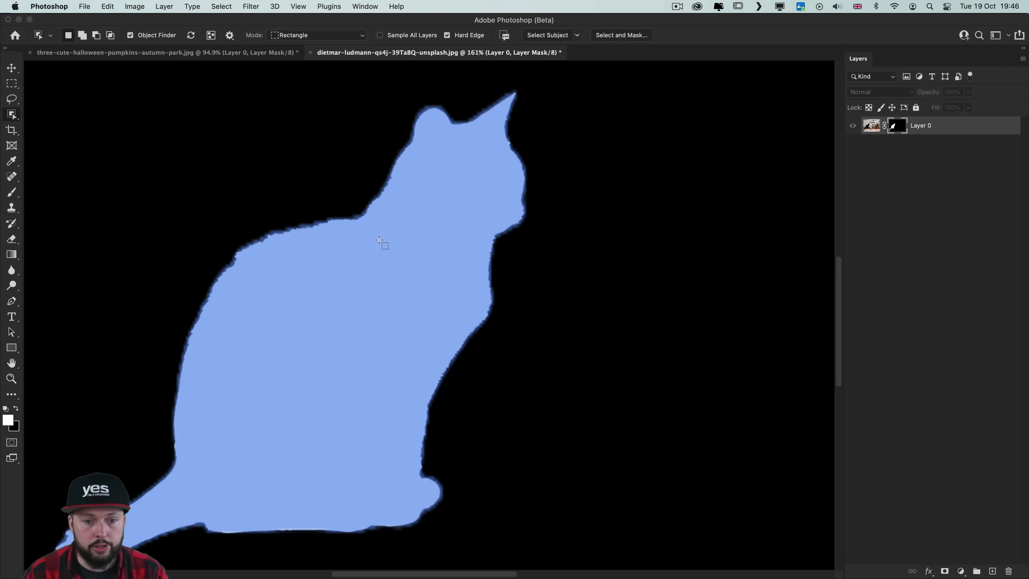
{"action": "left_click_drag", "start_coordinate": [344, 236], "coordinate": [386, 239]}
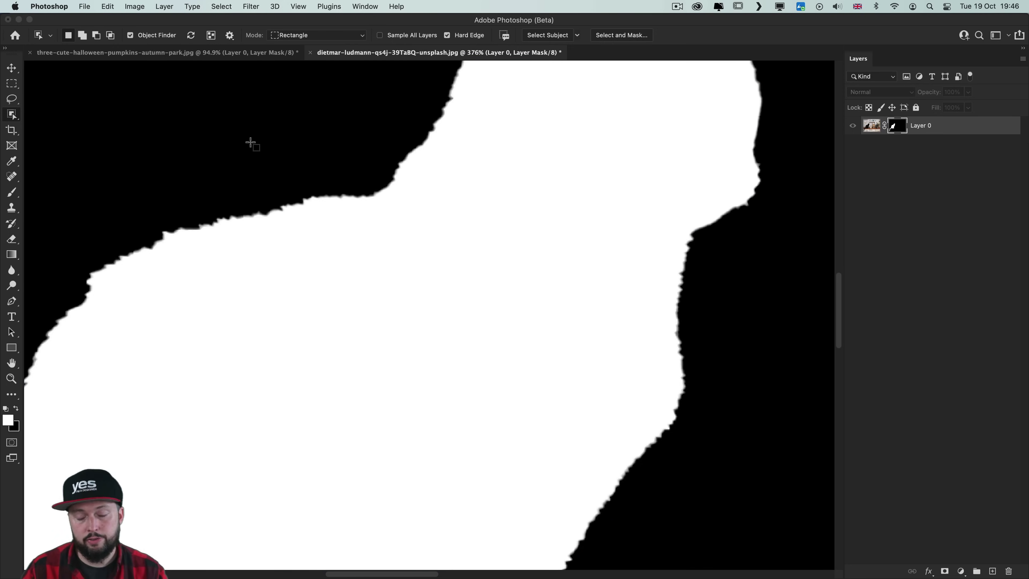
{"action": "key", "text": "super+0"}
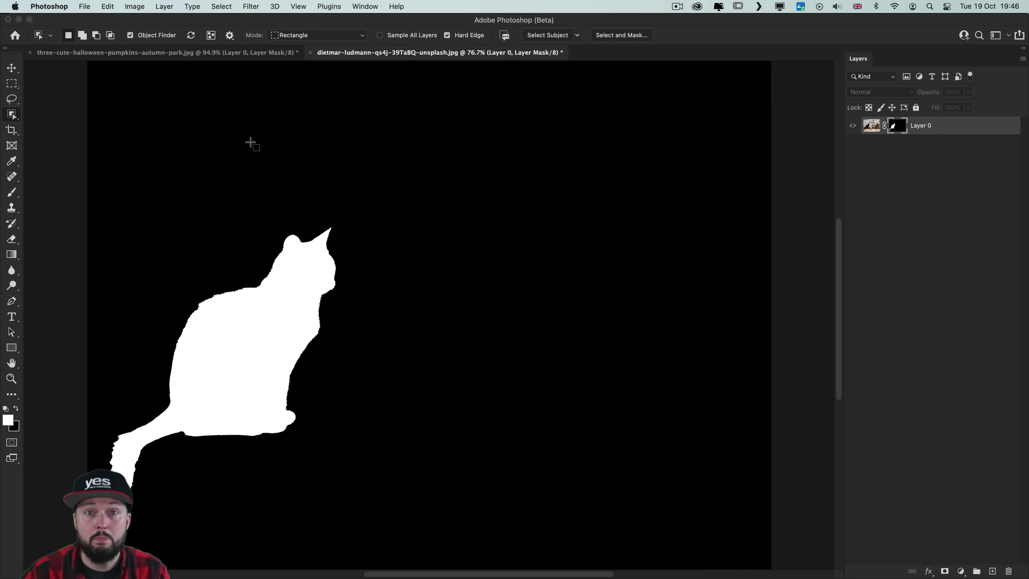
{"action": "left_click", "coordinate": [901, 126], "text": "alt"}
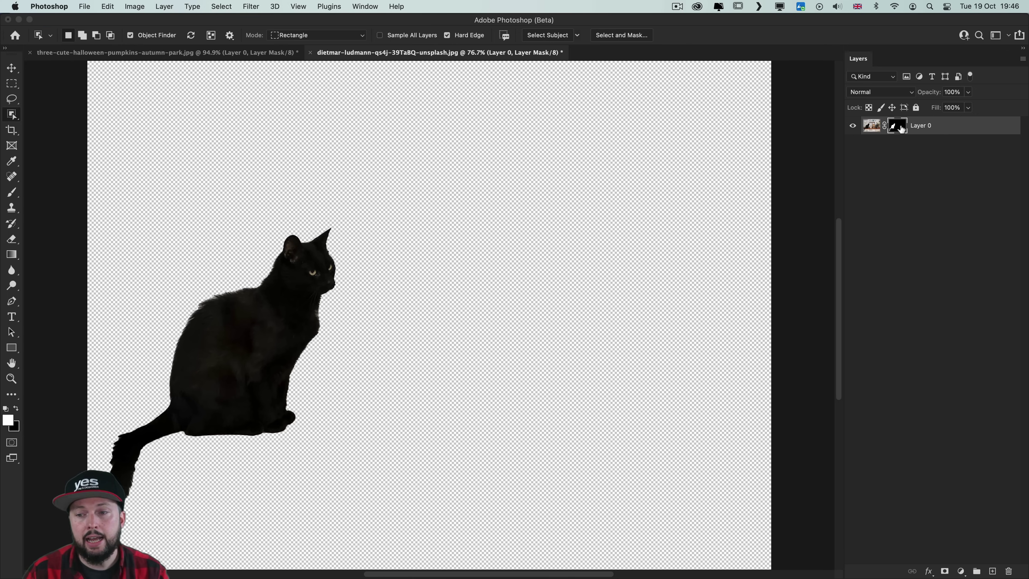
- Delete the black cat's layer mask
{"action": "right_click", "coordinate": [899, 128]}
{"action": "left_click", "coordinate": [964, 141]}
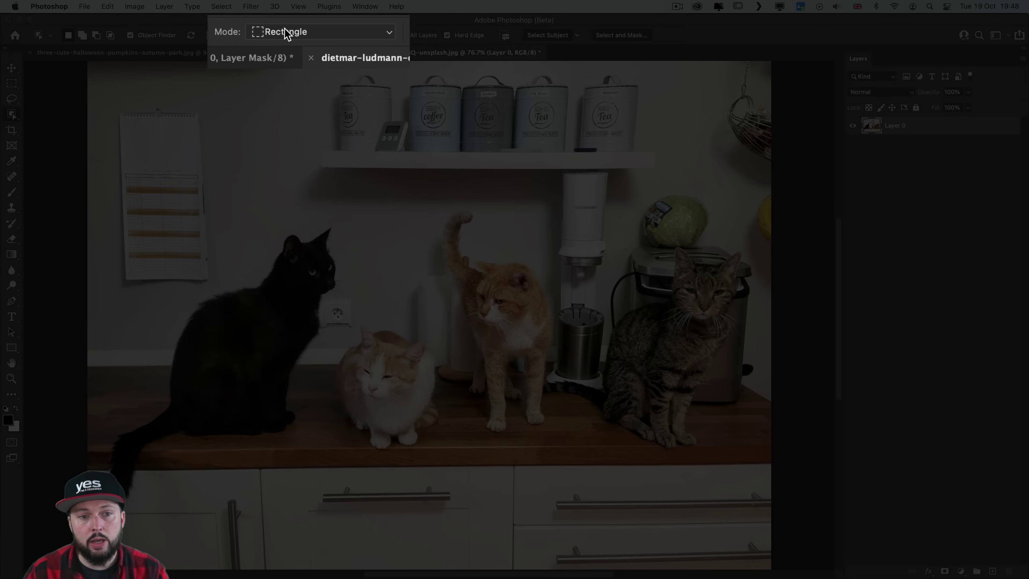
- Select the SodaStream machine with the Object Selection tool in Rectangle mode and add its upper corner to the selection
{"action": "left_click", "coordinate": [288, 36]}
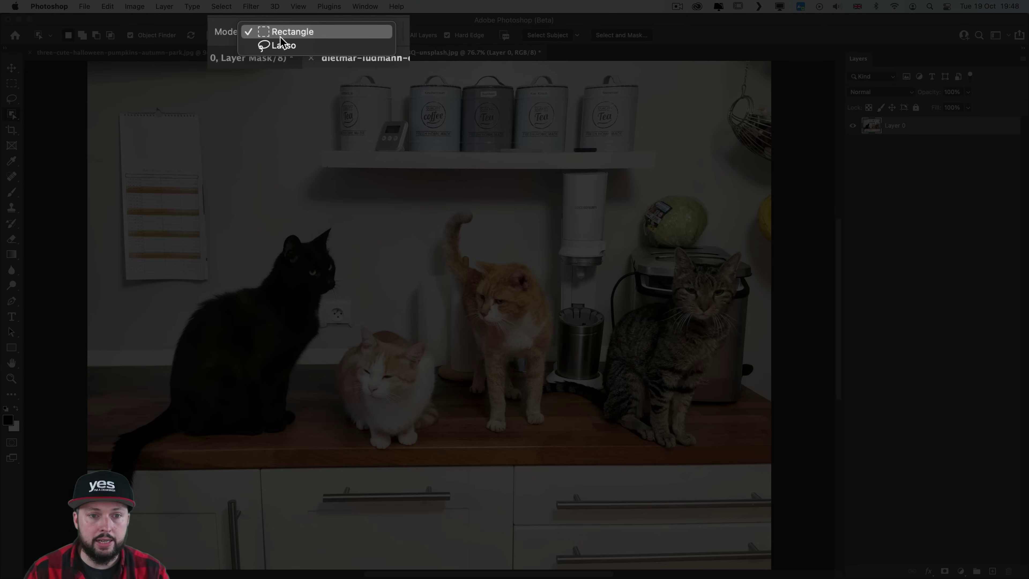
{"action": "left_click", "coordinate": [288, 35]}
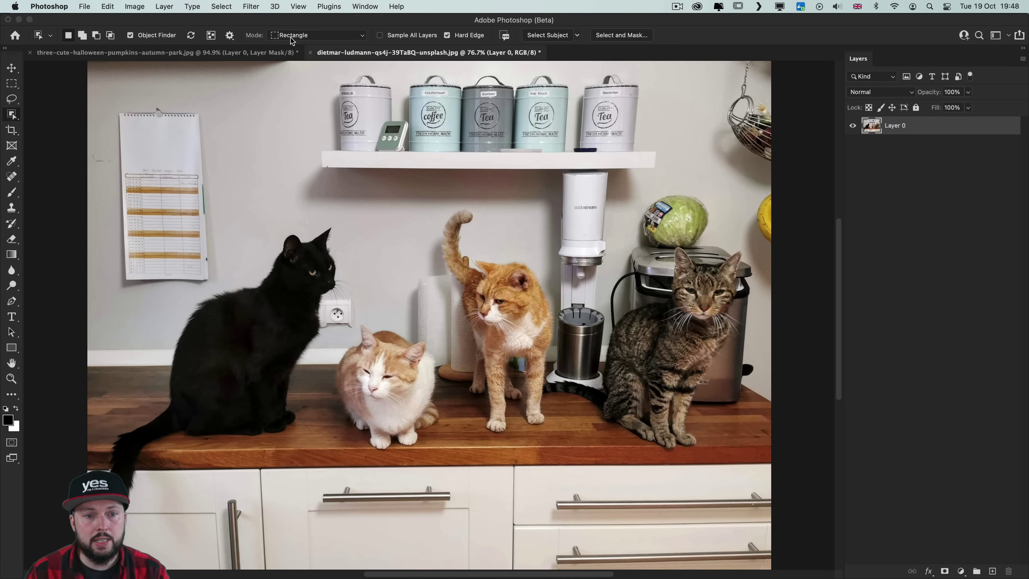
{"action": "left_click_drag", "start_coordinate": [558, 165], "coordinate": [608, 397]}
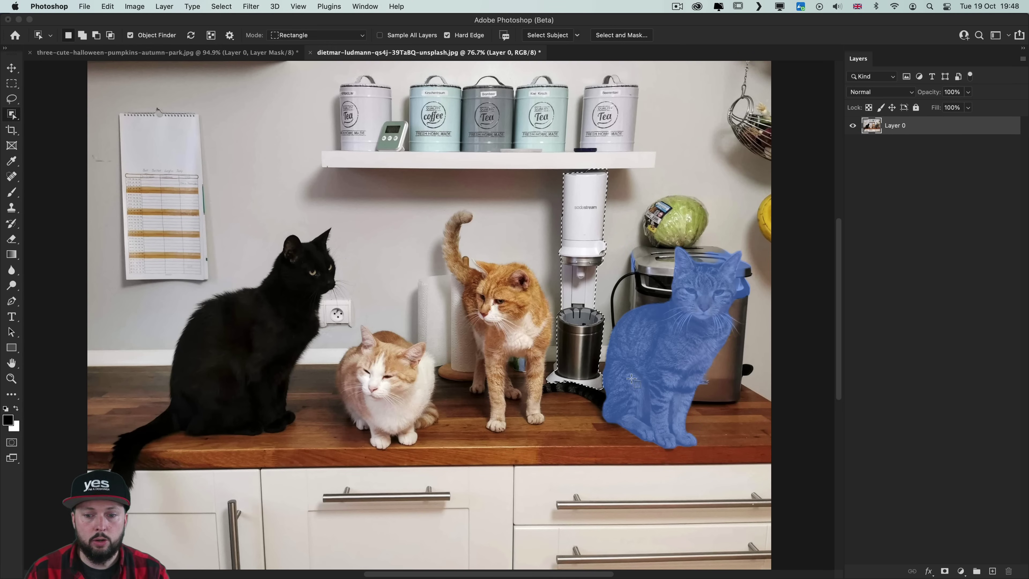
{"action": "scroll", "coordinate": [518, 209], "scroll_direction": "up", "scroll_amount": 5}
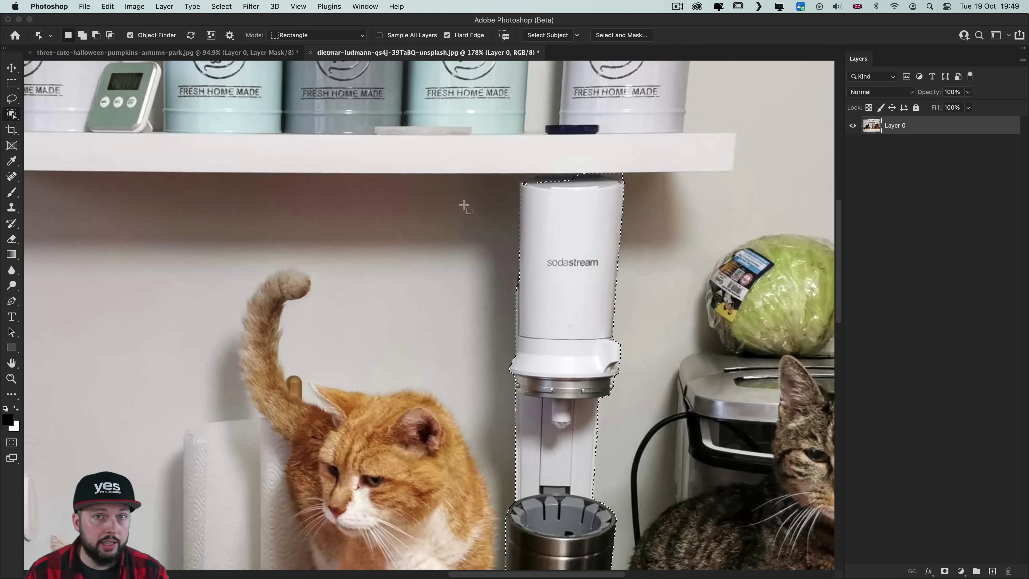
{"action": "left_click_drag", "start_coordinate": [518, 170], "coordinate": [588, 197]}
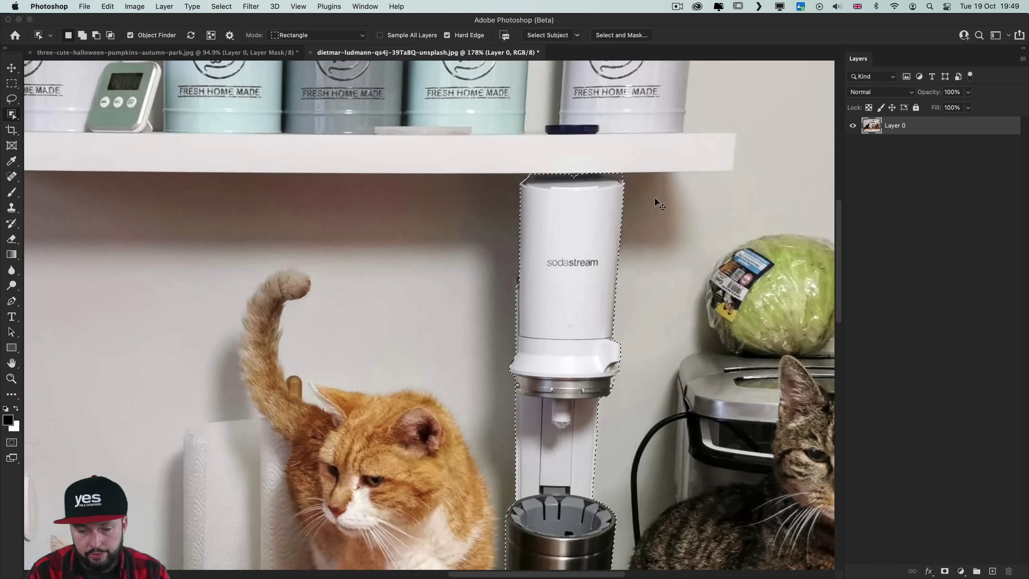
{"action": "key", "text": "super+1"}
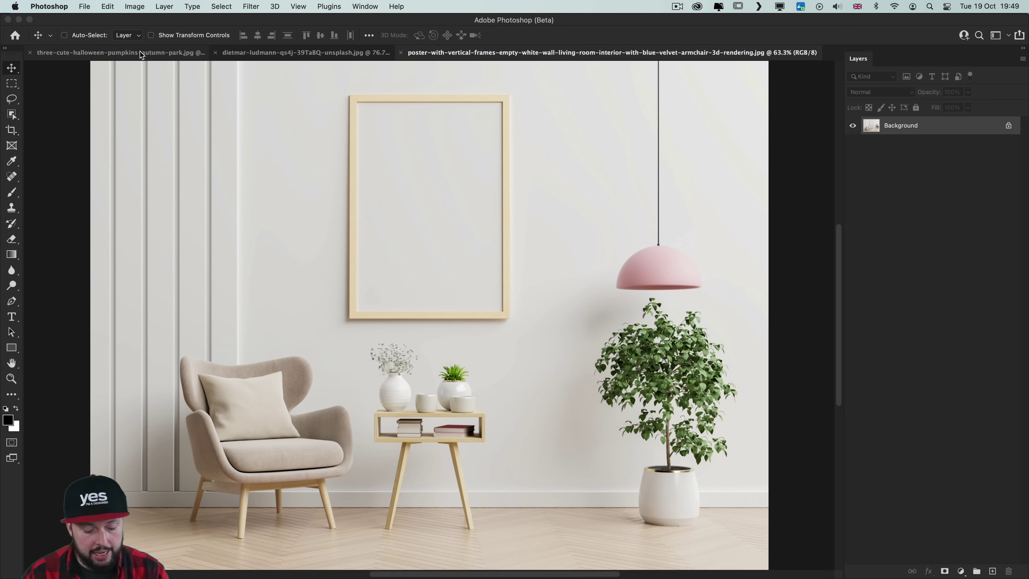
- Preview the detectable objects in the living room image, and mask the layer to the plant and its pot
{"action": "key", "text": "w"}
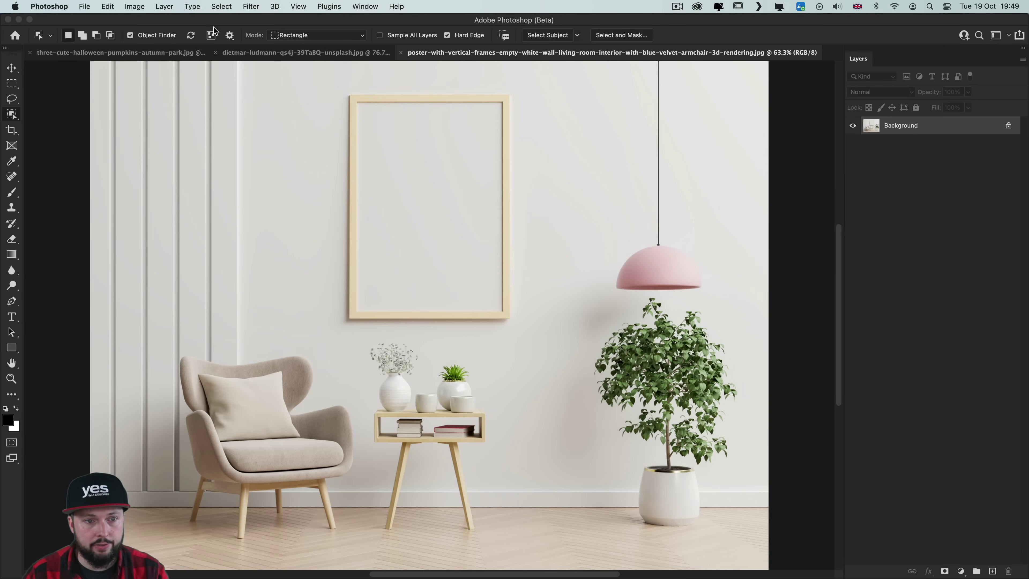
{"action": "left_click", "coordinate": [212, 36]}
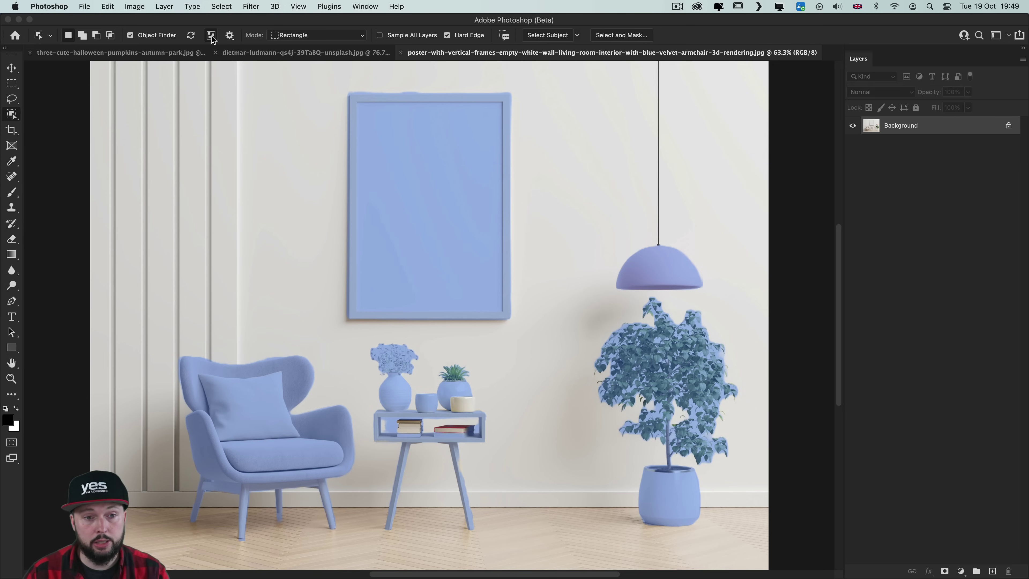
{"action": "left_click", "coordinate": [211, 37]}
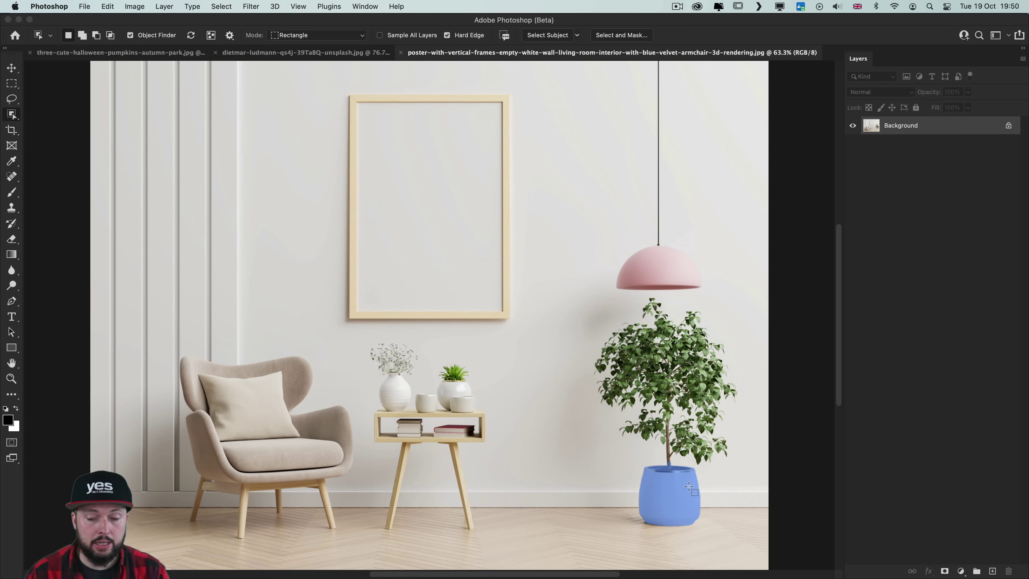
{"action": "left_click", "coordinate": [685, 445]}
{"action": "left_click", "coordinate": [944, 570]}
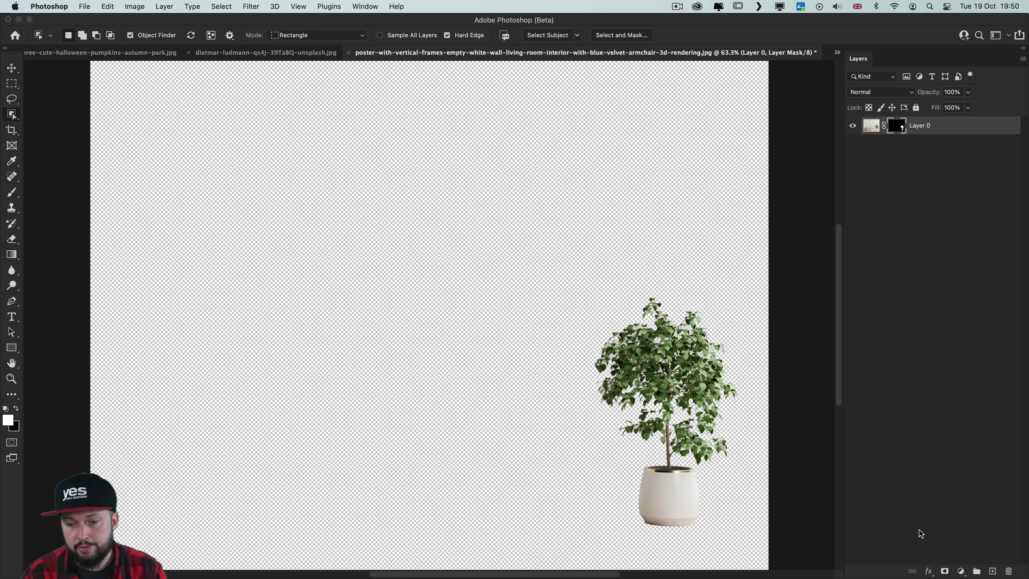
- Refine the plant's mask in Select and Mask by painting over the foliage with the Refine Edge Brush at size 163, output to Layer Mask
{"action": "left_click", "coordinate": [741, 364]}
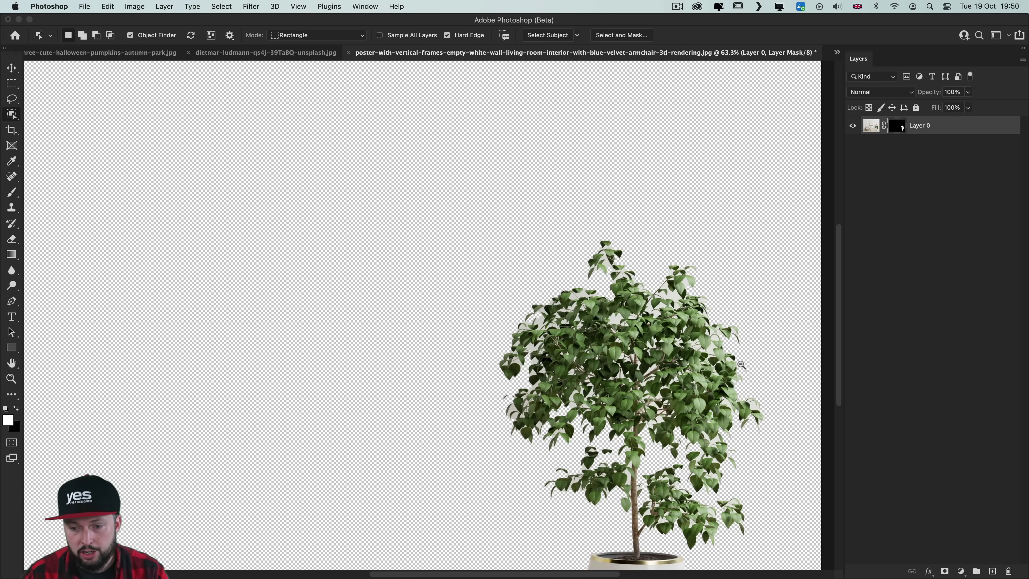
{"action": "left_click", "coordinate": [741, 364]}
{"action": "key", "text": "v"}
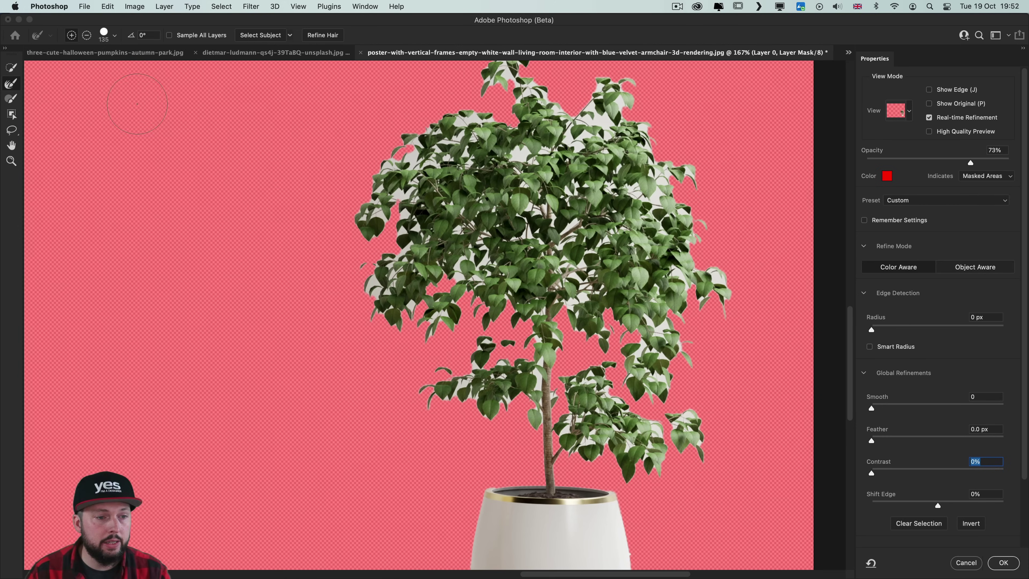
{"action": "left_click", "coordinate": [12, 87]}
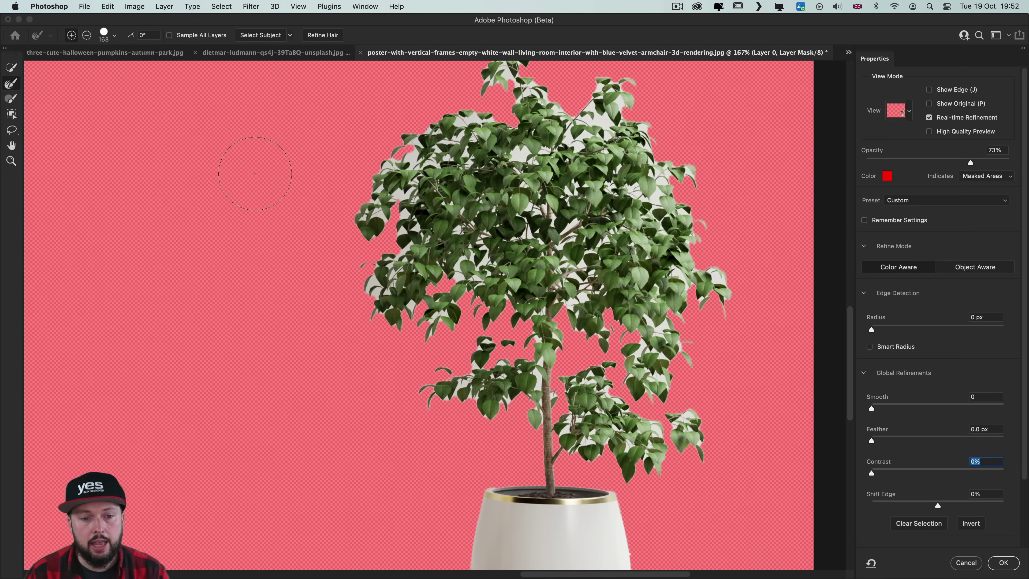
{"action": "mouse_move", "coordinate": [365, 190]}
{"action": "left_mouse_down"}
{"action": "mouse_move", "coordinate": [401, 202]}
{"action": "mouse_move", "coordinate": [405, 243]}
{"action": "mouse_move", "coordinate": [445, 130]}
{"action": "mouse_move", "coordinate": [526, 81]}
{"action": "mouse_move", "coordinate": [672, 162]}
{"action": "mouse_move", "coordinate": [575, 215]}
{"action": "mouse_move", "coordinate": [386, 282]}
{"action": "mouse_move", "coordinate": [498, 292]}
{"action": "mouse_move", "coordinate": [466, 385]}
{"action": "mouse_move", "coordinate": [579, 422]}
{"action": "mouse_move", "coordinate": [668, 433]}
{"action": "mouse_move", "coordinate": [599, 364]}
{"action": "mouse_move", "coordinate": [583, 280]}
{"action": "mouse_move", "coordinate": [630, 255]}
{"action": "mouse_move", "coordinate": [656, 206]}
{"action": "left_mouse_up"}
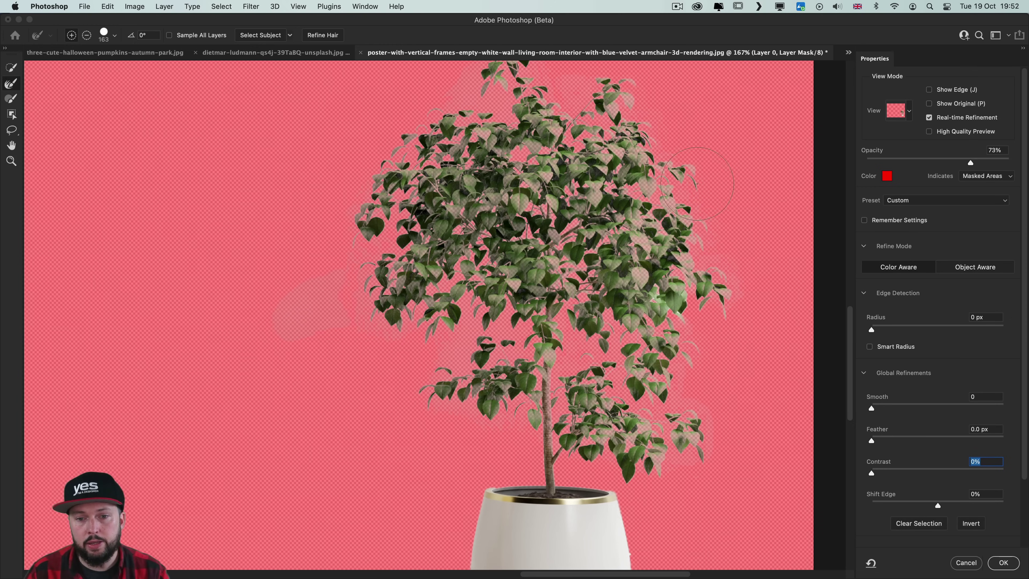
{"action": "scroll", "coordinate": [684, 194], "scroll_direction": "up", "scroll_amount": 1}
{"action": "scroll", "coordinate": [891, 460], "scroll_direction": "down", "scroll_amount": 2}
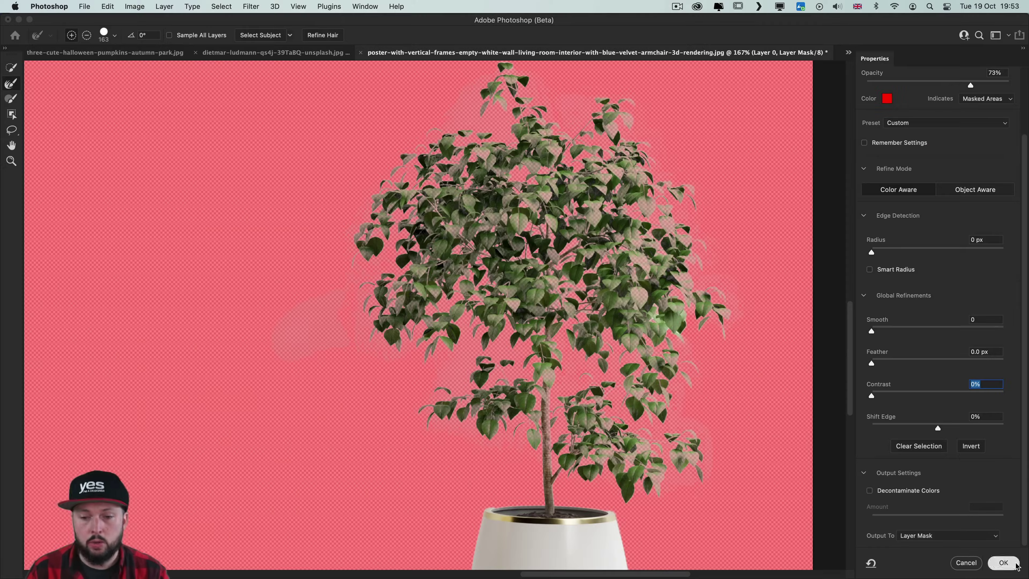
{"action": "left_click", "coordinate": [1005, 566]}
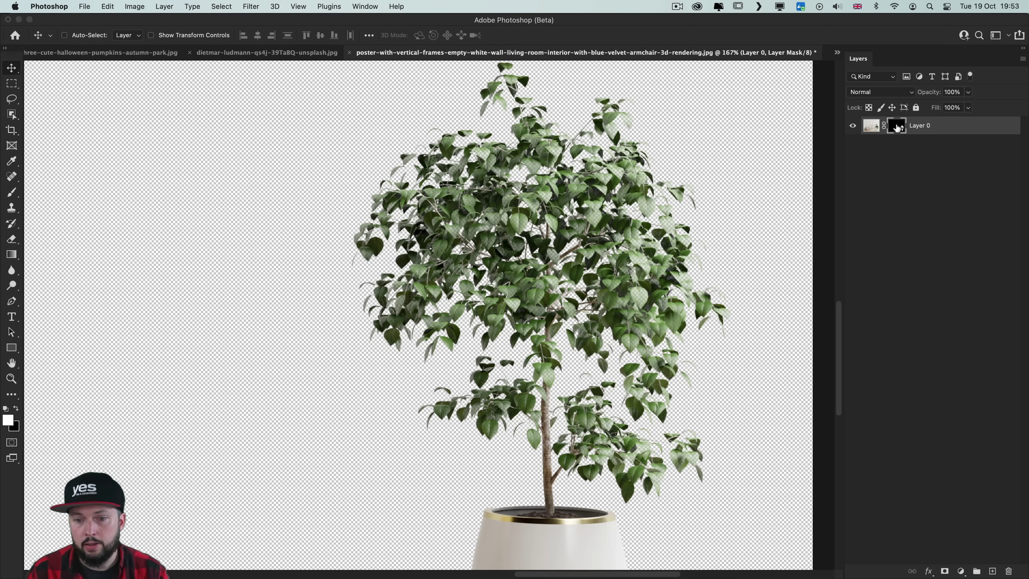
- Brighten the foliage directly on the plant's layer mask with the Dodge Tool set to Highlights, 50% exposure and brush size 432
{"action": "left_click", "coordinate": [897, 128], "text": "alt"}
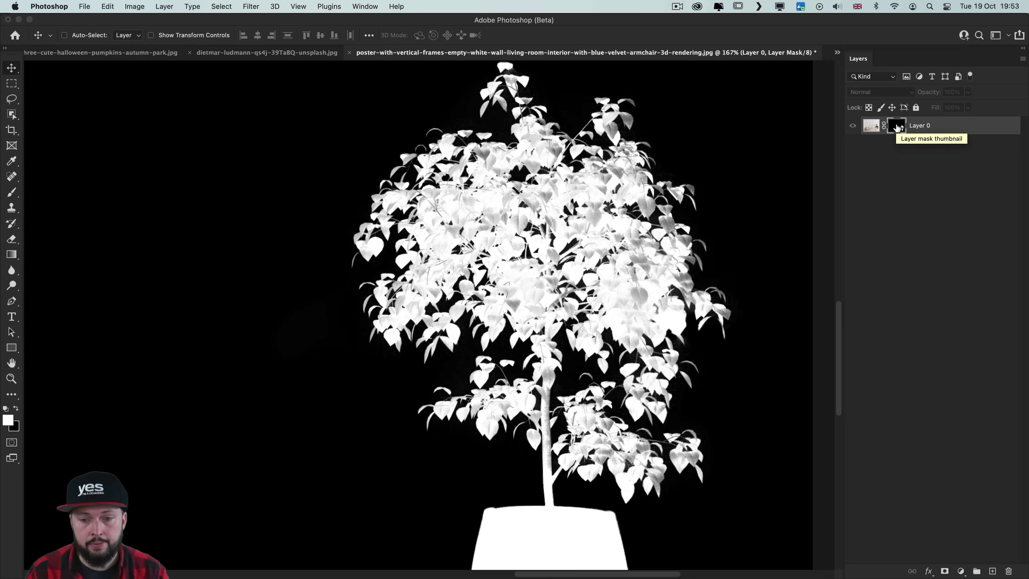
{"action": "key", "text": "o"}
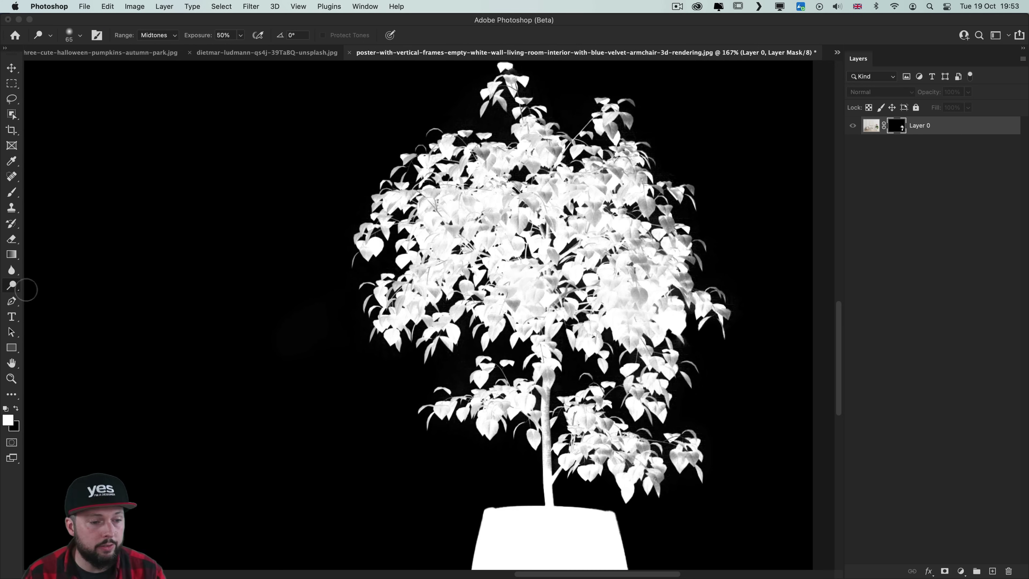
{"action": "left_click", "coordinate": [11, 285]}
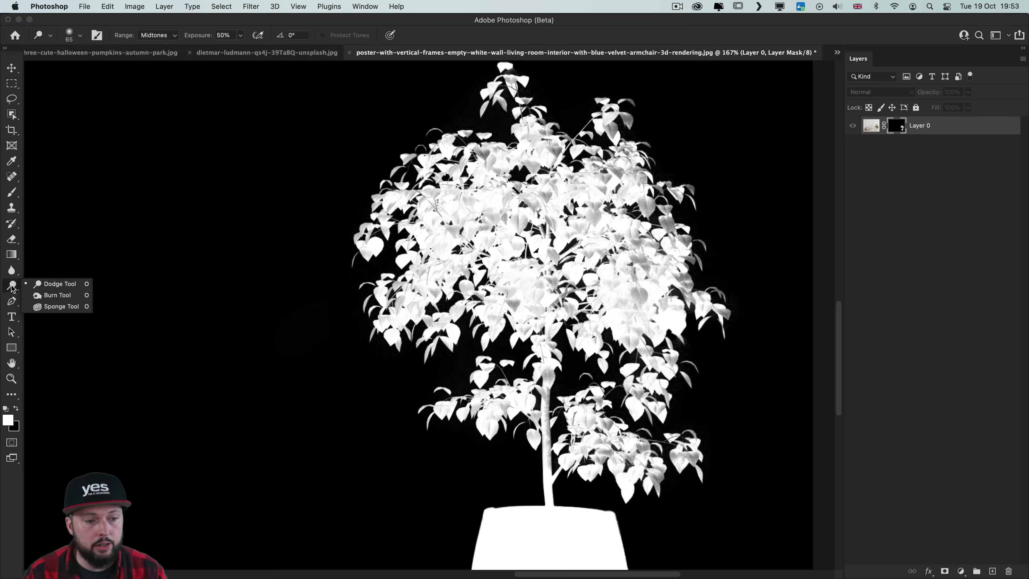
{"action": "left_click", "coordinate": [63, 288]}
{"action": "left_click", "coordinate": [156, 36]}
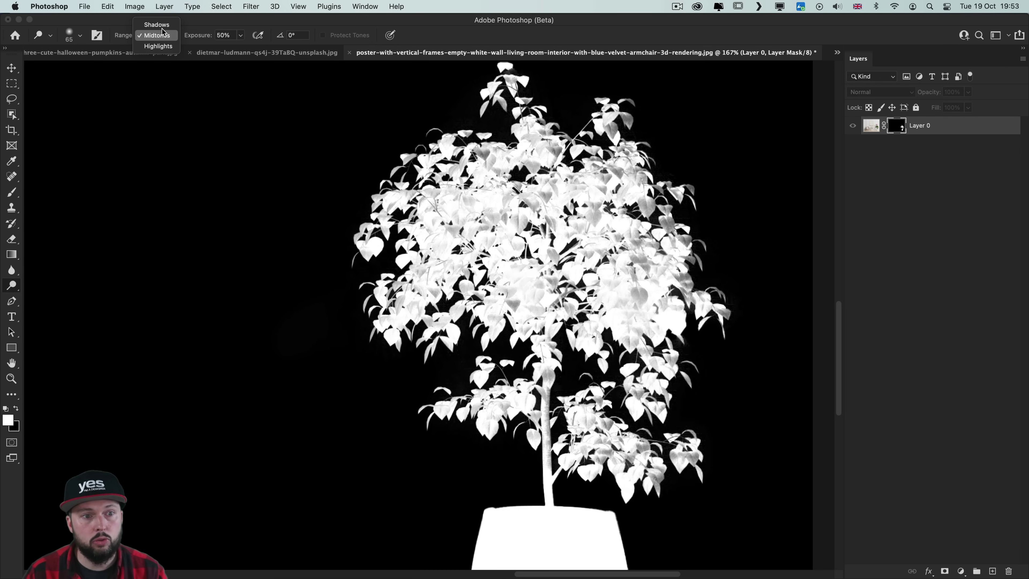
{"action": "left_click", "coordinate": [158, 46]}
{"action": "mouse_move", "coordinate": [405, 170]}
{"action": "left_mouse_down"}
{"action": "mouse_move", "coordinate": [446, 194]}
{"action": "mouse_move", "coordinate": [374, 287]}
{"action": "mouse_move", "coordinate": [526, 385]}
{"action": "mouse_move", "coordinate": [436, 437]}
{"action": "mouse_move", "coordinate": [708, 437]}
{"action": "mouse_move", "coordinate": [497, 434]}
{"action": "left_mouse_up"}
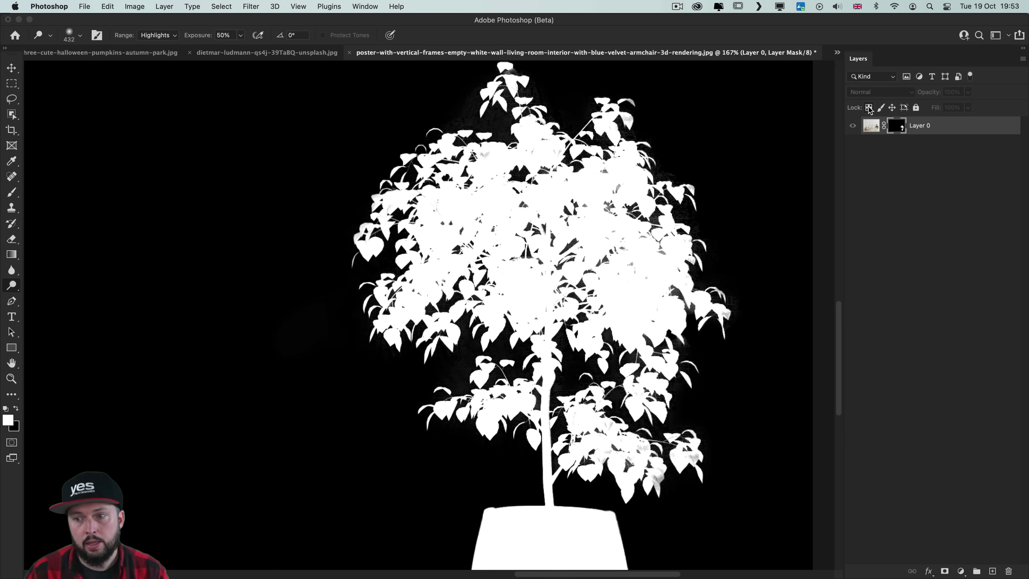
{"action": "left_click", "coordinate": [900, 129], "text": "alt"}
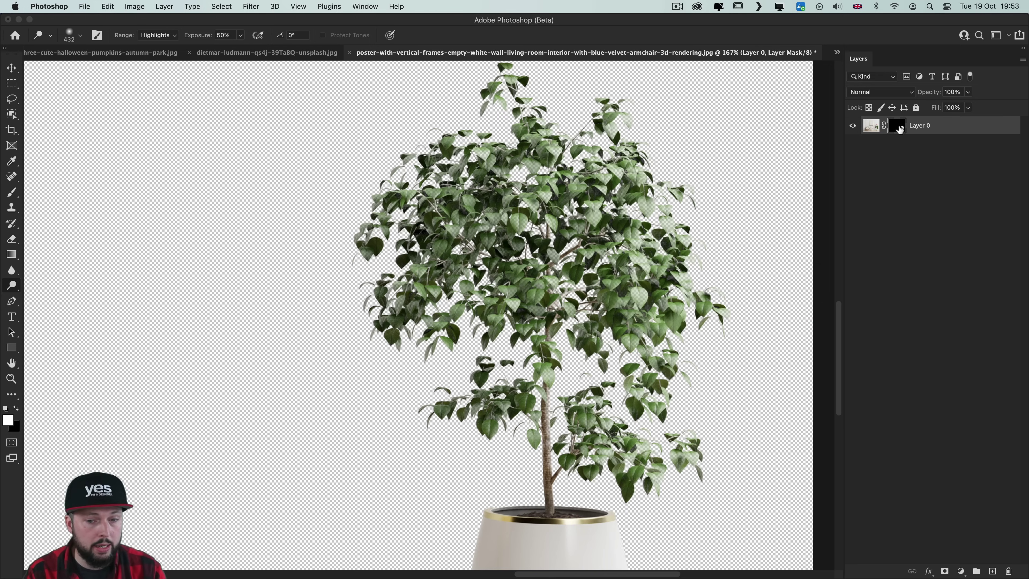
- Duplicate the masked plant layer repeatedly to make the semi-transparent leaves more solid
{"action": "key", "text": "super+j"}
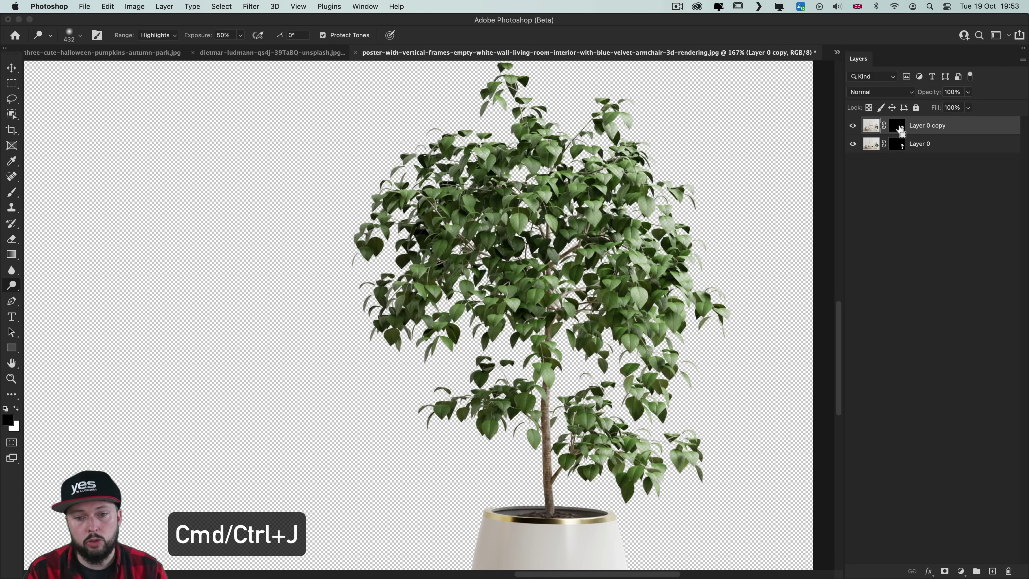
{"action": "key", "text": "super+j"}
{"action": "key", "text": "super+j"}
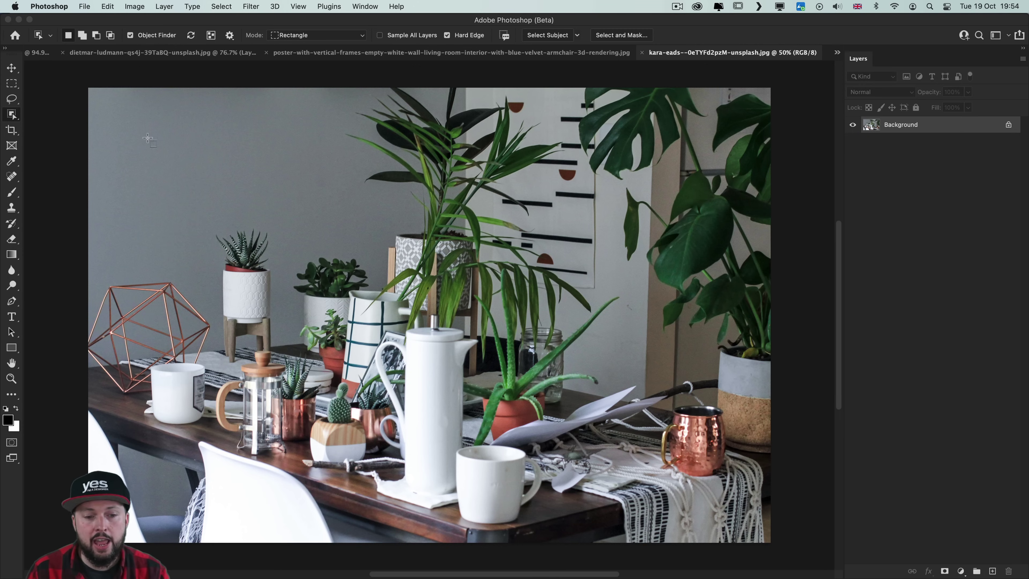
- Preview all detectable objects in the tabletop photo, and select the wooden-and-white pot together with its cactus
{"action": "left_click", "coordinate": [213, 35]}
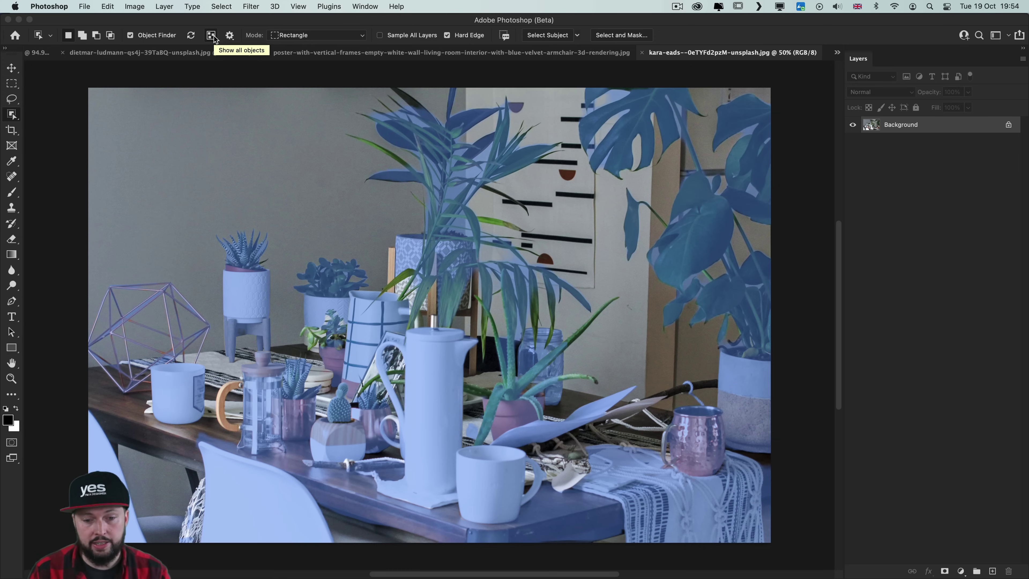
{"action": "left_click", "coordinate": [213, 35]}
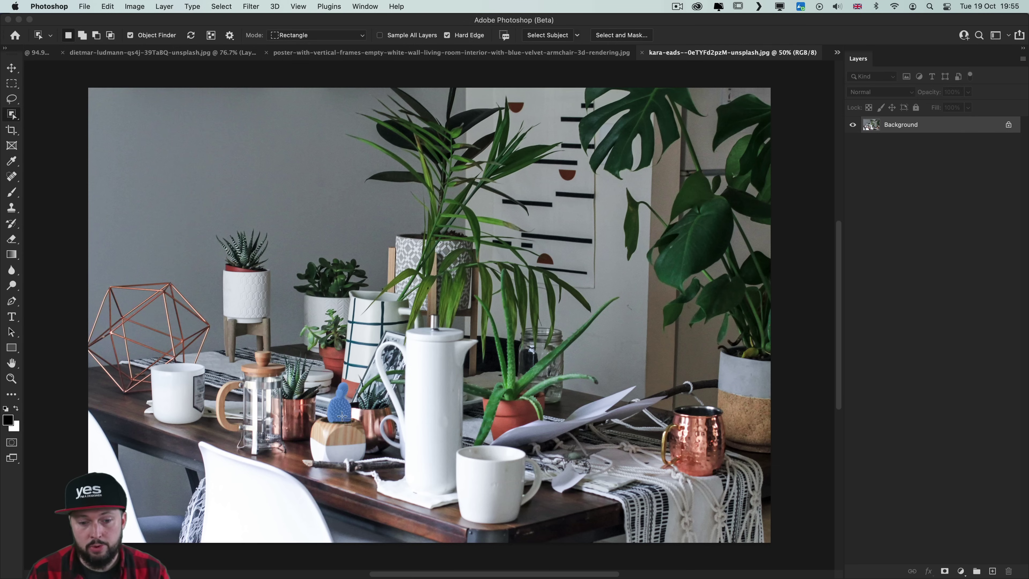
{"action": "scroll", "coordinate": [342, 415], "scroll_direction": "up", "scroll_amount": 5}
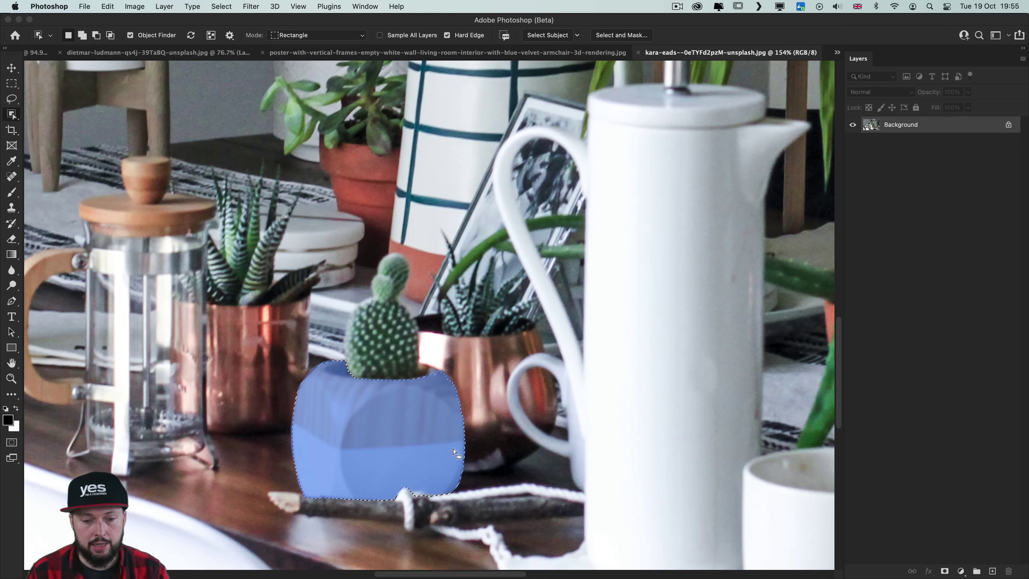
{"action": "left_click", "coordinate": [380, 441]}
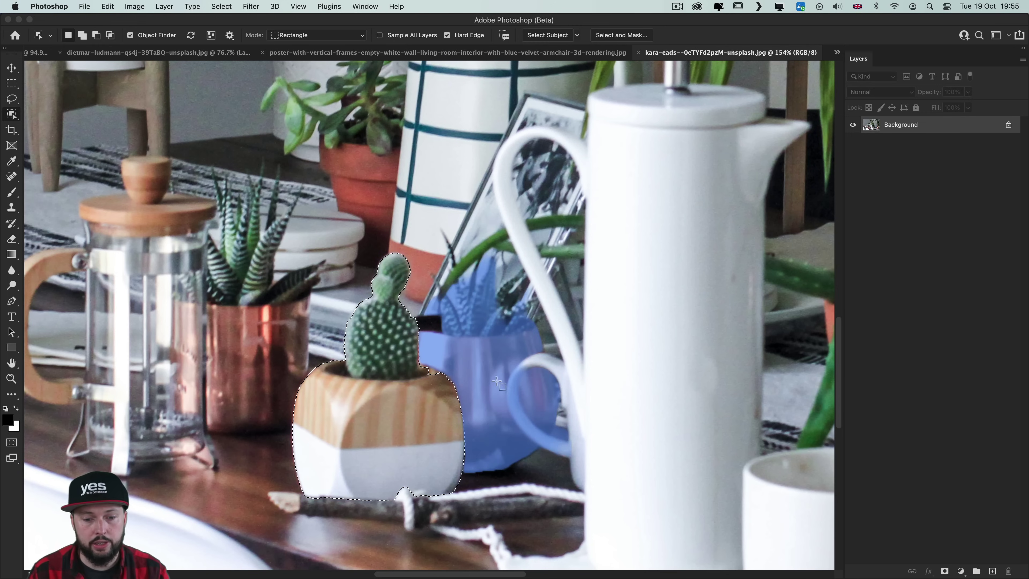
{"action": "left_click", "coordinate": [383, 336], "text": "shift"}
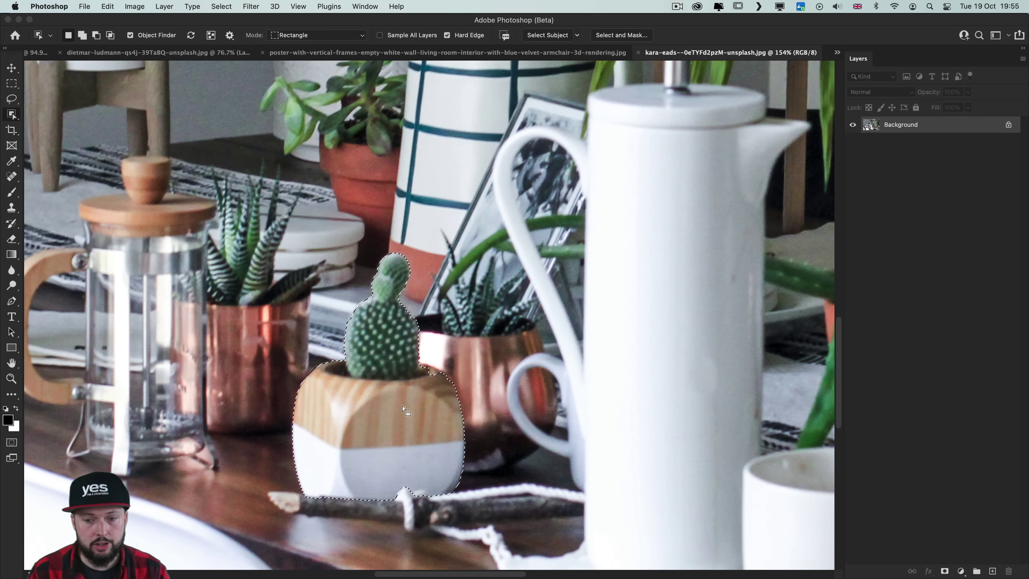
- Select the white mug at the front corner of the table, clear the selection and fit the photo on screen
{"action": "key", "text": "super+minus"}
{"action": "key", "text": "super+minus"}
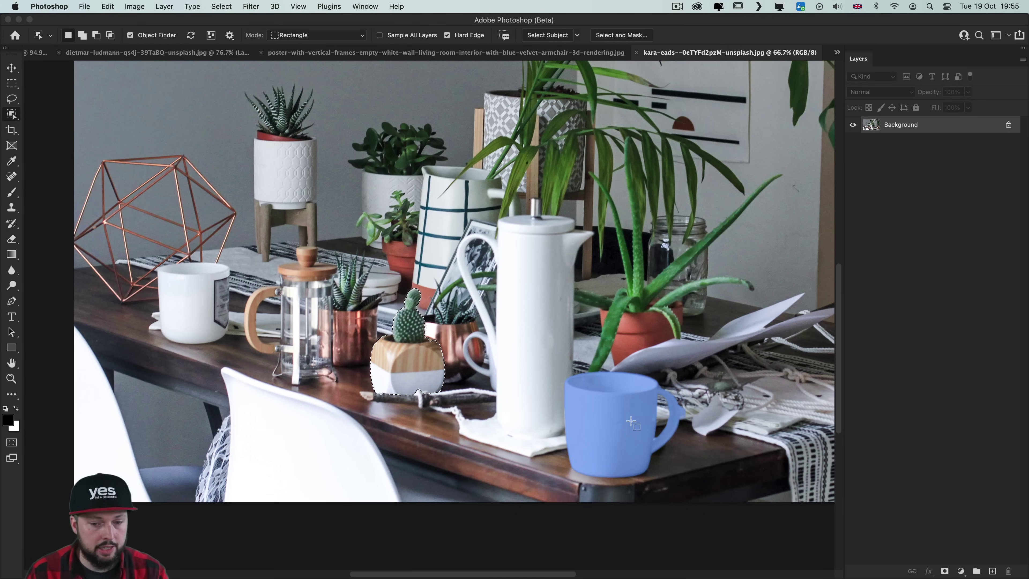
{"action": "left_click", "coordinate": [626, 433]}
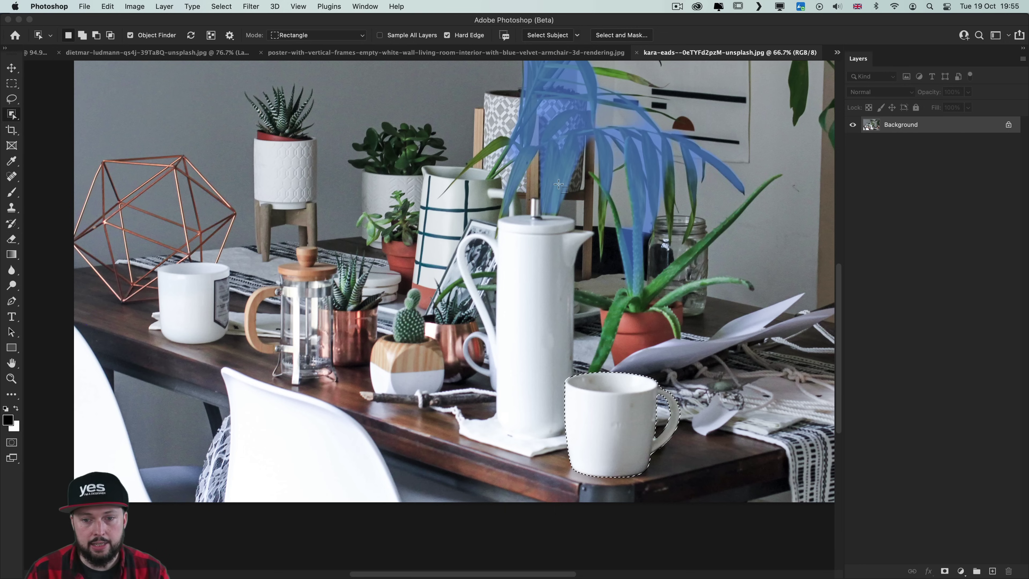
{"action": "key", "text": "super+d"}
{"action": "scroll", "coordinate": [248, 114], "scroll_direction": "left", "scroll_amount": 5}
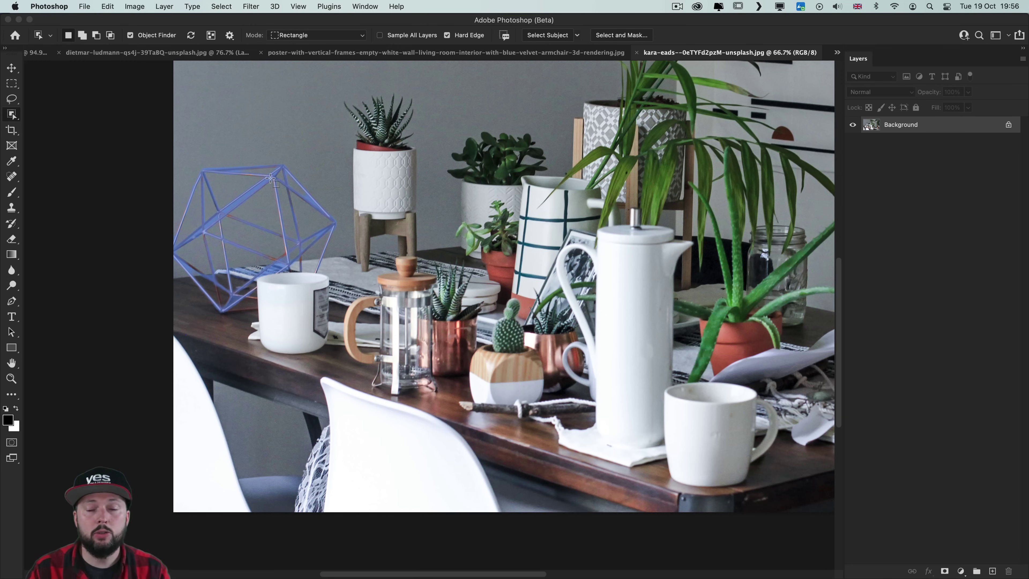
{"action": "key", "text": "super+0"}
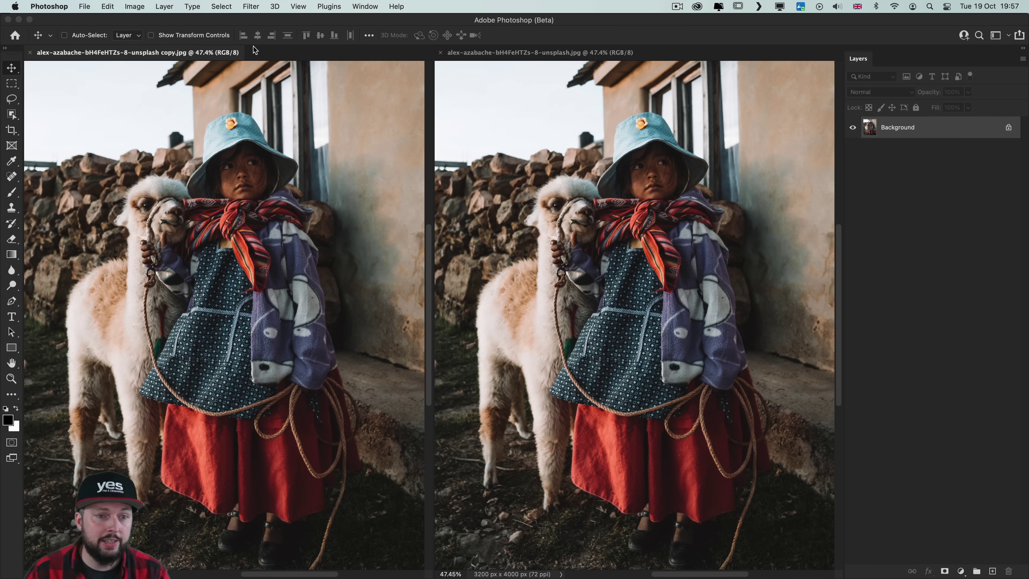
- Select the subject in the copy of the child-and-alpaca photo using the Device (Quicker results) option
{"action": "left_click", "coordinate": [221, 6]}
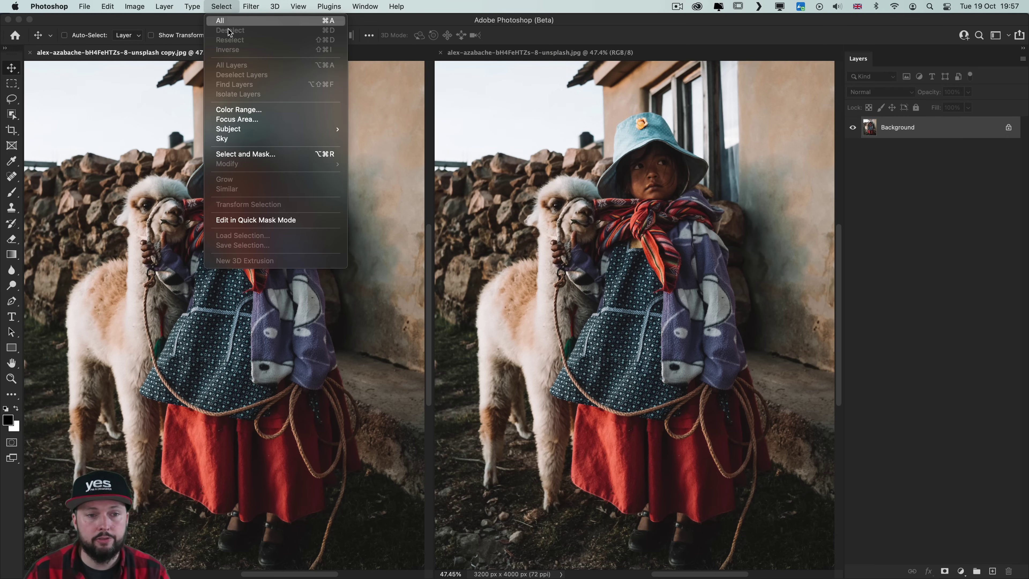
{"action": "mouse_move", "coordinate": [239, 128]}
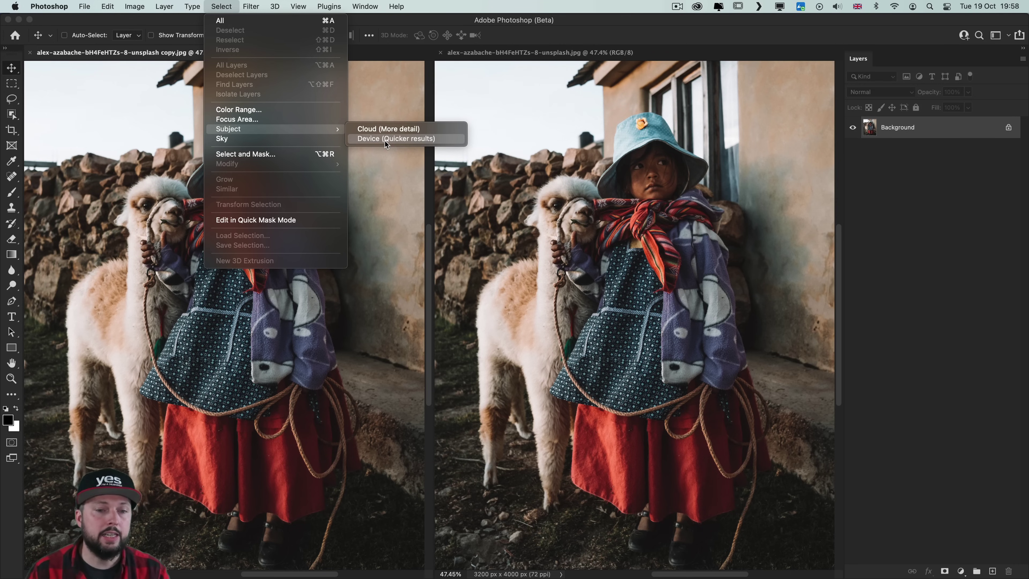
{"action": "left_click", "coordinate": [386, 140]}
{"action": "left_click", "coordinate": [221, 7]}
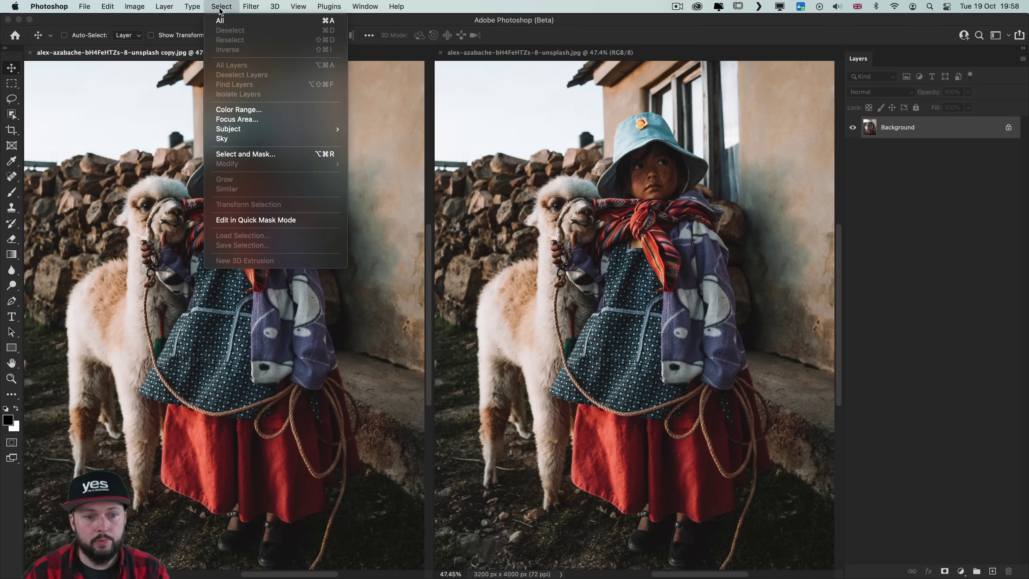
{"action": "mouse_move", "coordinate": [342, 130]}
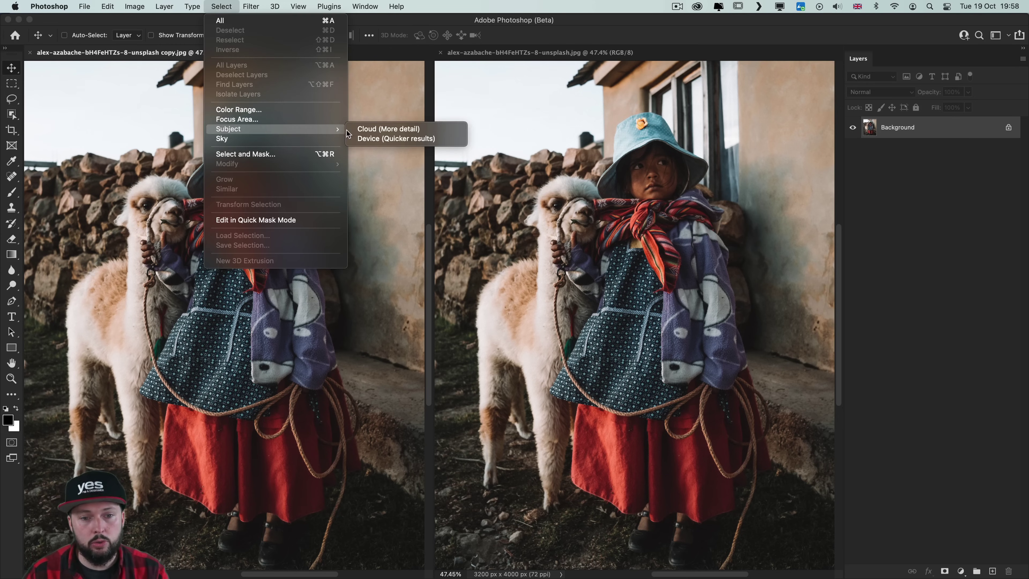
{"action": "left_click", "coordinate": [393, 139]}
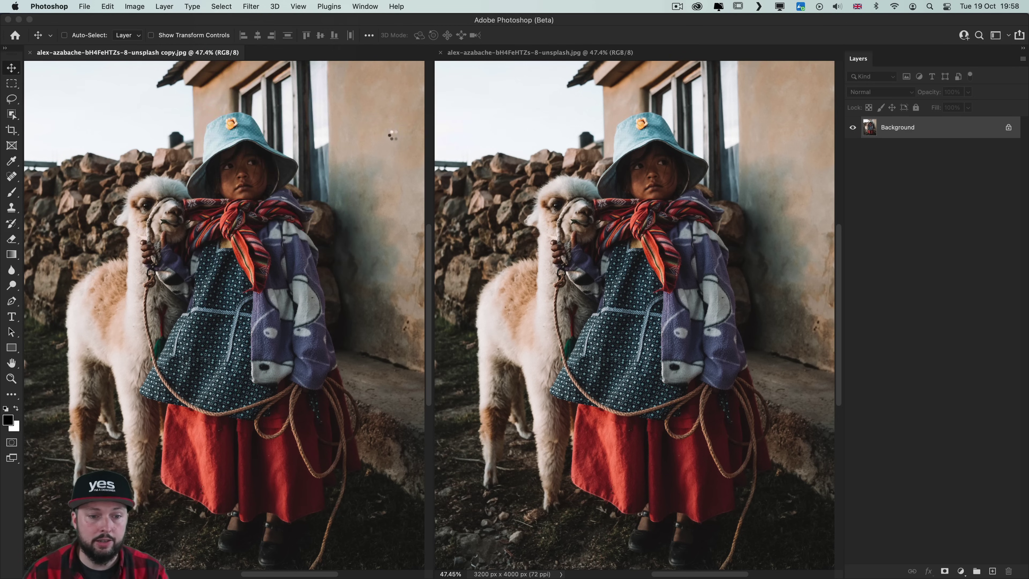
- Select the subject in the original child-and-alpaca photo using the Cloud (More detail) option
{"action": "left_click", "coordinate": [630, 220]}
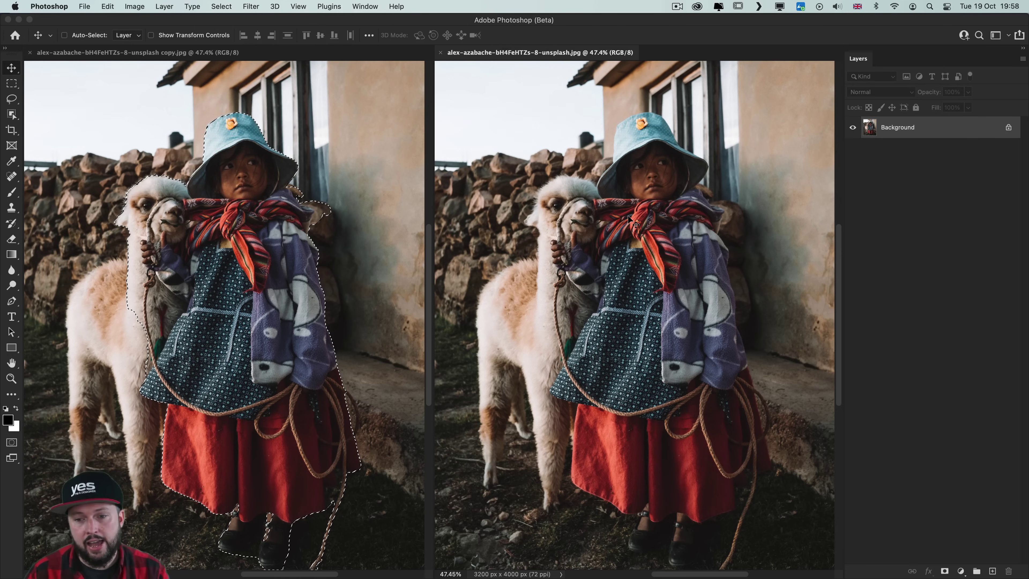
{"action": "left_click", "coordinate": [221, 7]}
{"action": "mouse_move", "coordinate": [250, 133]}
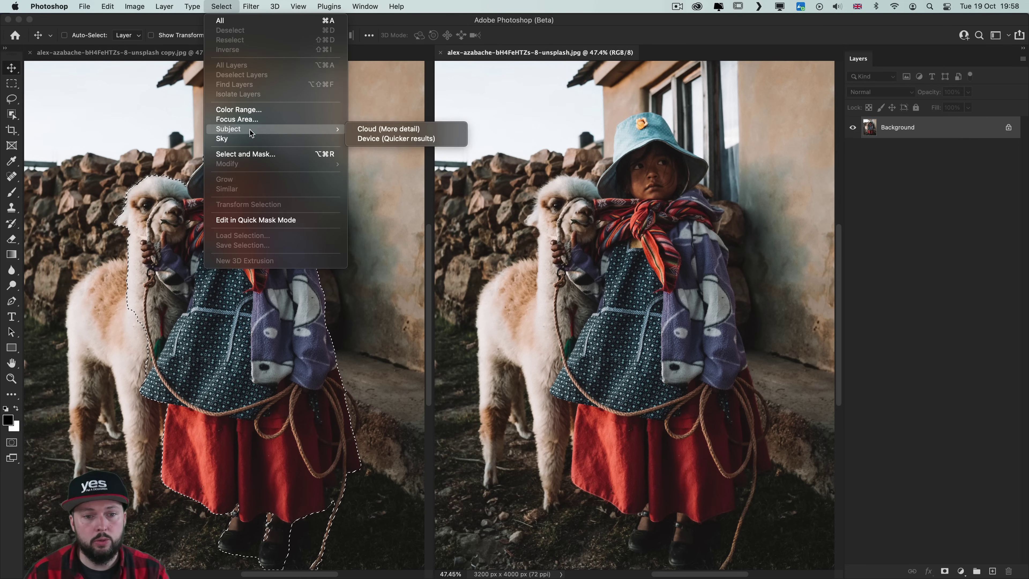
{"action": "left_click", "coordinate": [366, 128]}
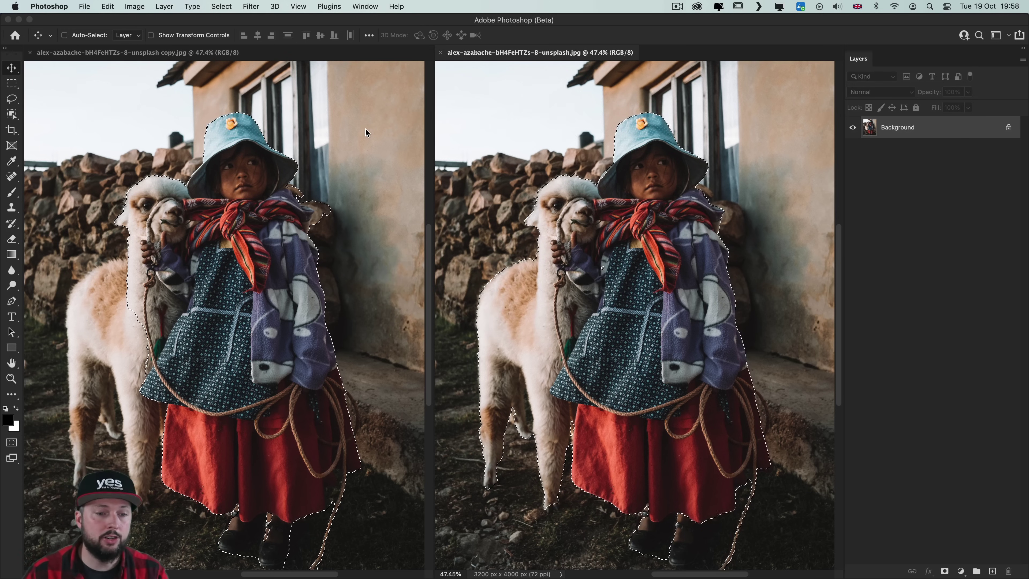
- Add layer masks from the subject selections in both the copy and the original child-and-alpaca photos
{"action": "left_click", "coordinate": [310, 149]}
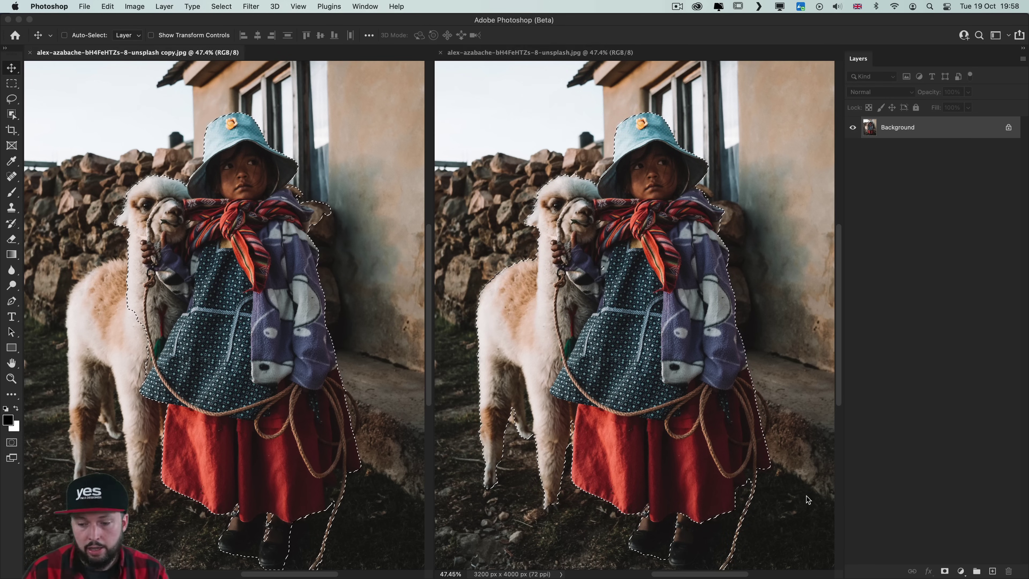
{"action": "left_click", "coordinate": [944, 571]}
{"action": "left_click", "coordinate": [715, 307]}
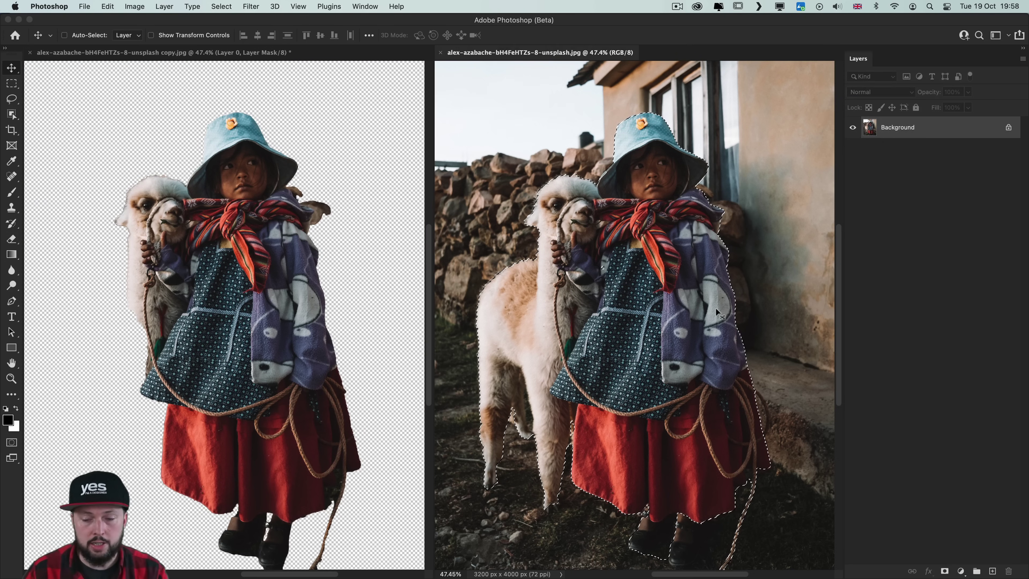
{"action": "left_click", "coordinate": [944, 570]}
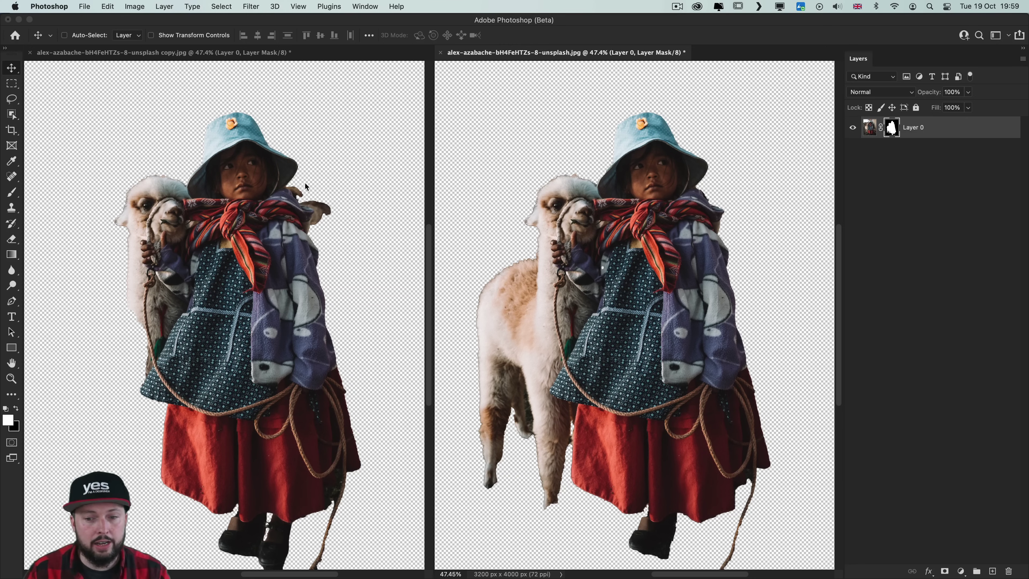
- Toggle the copy's layer mask off and on to compare the Device cutout with the full photo
{"action": "left_click", "coordinate": [316, 201]}
{"action": "left_click", "coordinate": [892, 129], "text": "shift"}
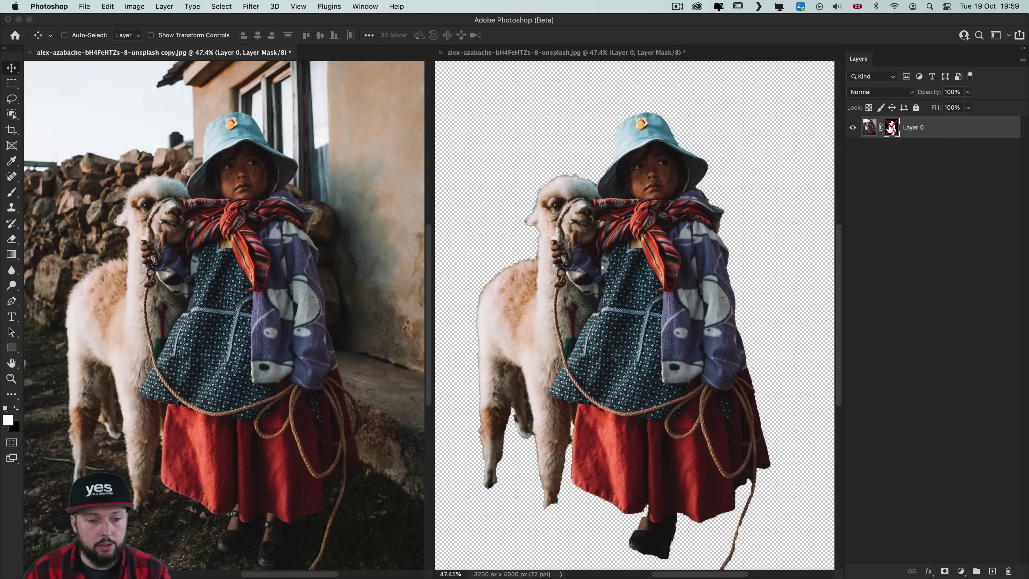
{"action": "left_click", "coordinate": [892, 129], "text": "shift"}
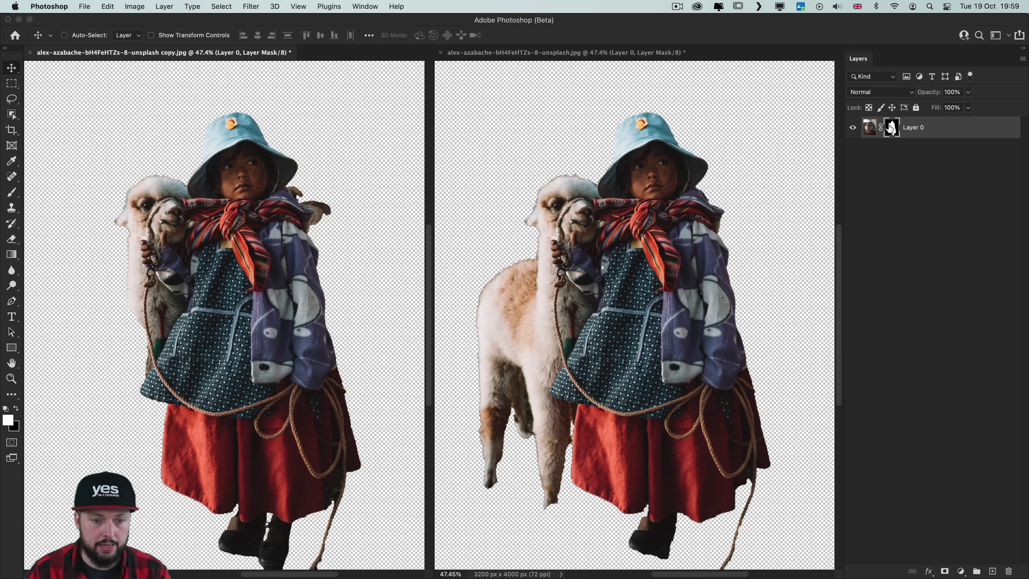
{"action": "left_click", "coordinate": [892, 129], "text": "shift"}
- Add the child's missing shoe to the original photo's selection with the Object Selection tool, and mask the layer to it
{"action": "left_click", "coordinate": [619, 209]}
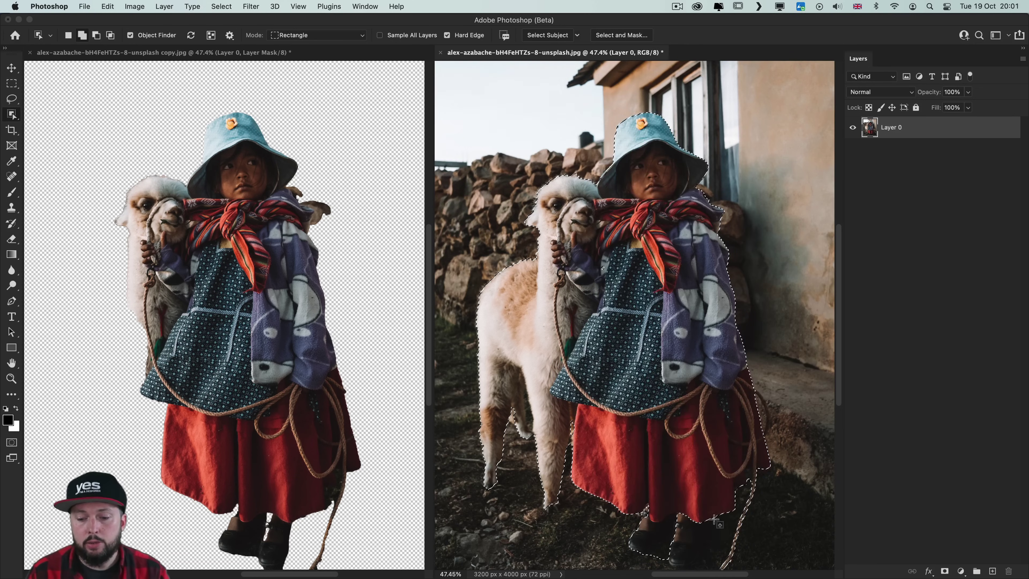
{"action": "left_click_drag", "start_coordinate": [714, 513], "coordinate": [650, 568]}
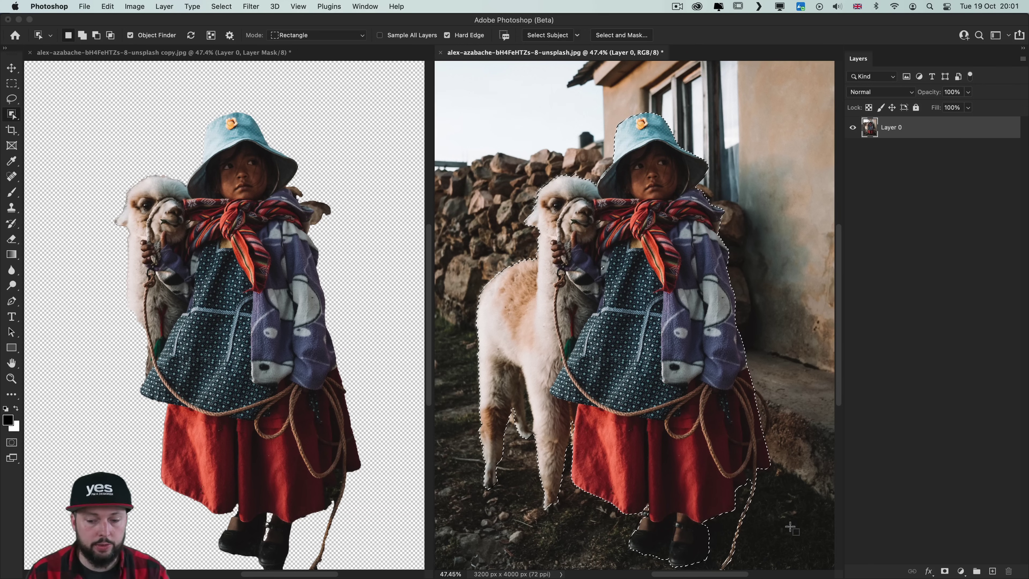
{"action": "left_click", "coordinate": [945, 571]}
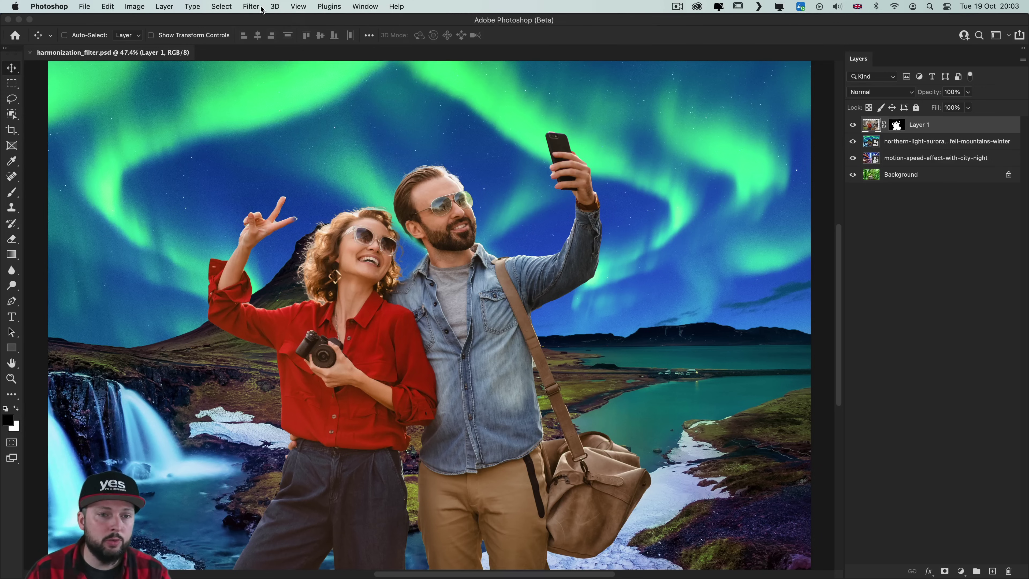
- Open Neural Filters for the couple's layer and compare the Harmonization result, referenced to the northern-light layer, with the original
{"action": "left_click", "coordinate": [260, 7]}
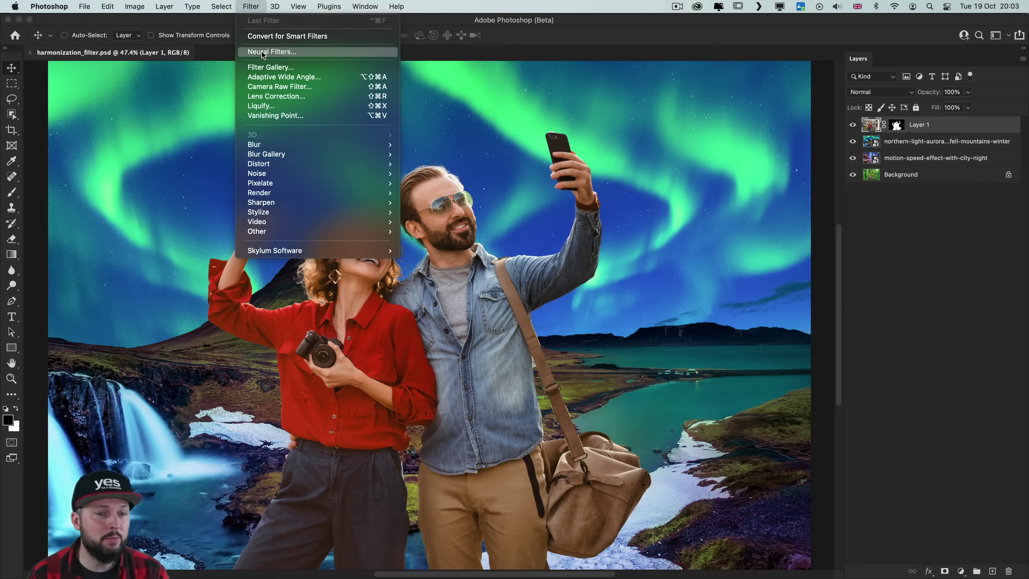
{"action": "left_click", "coordinate": [261, 52]}
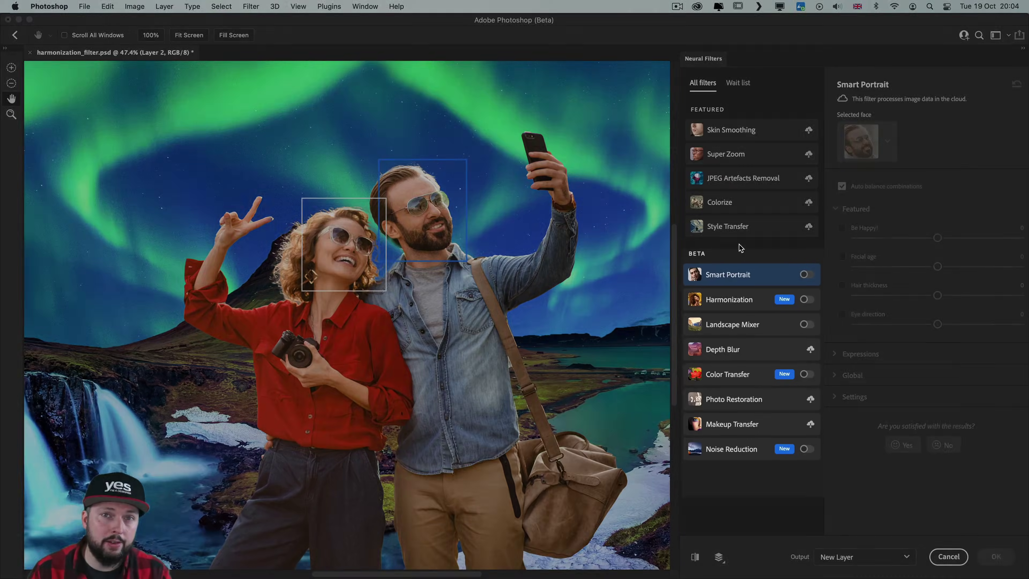
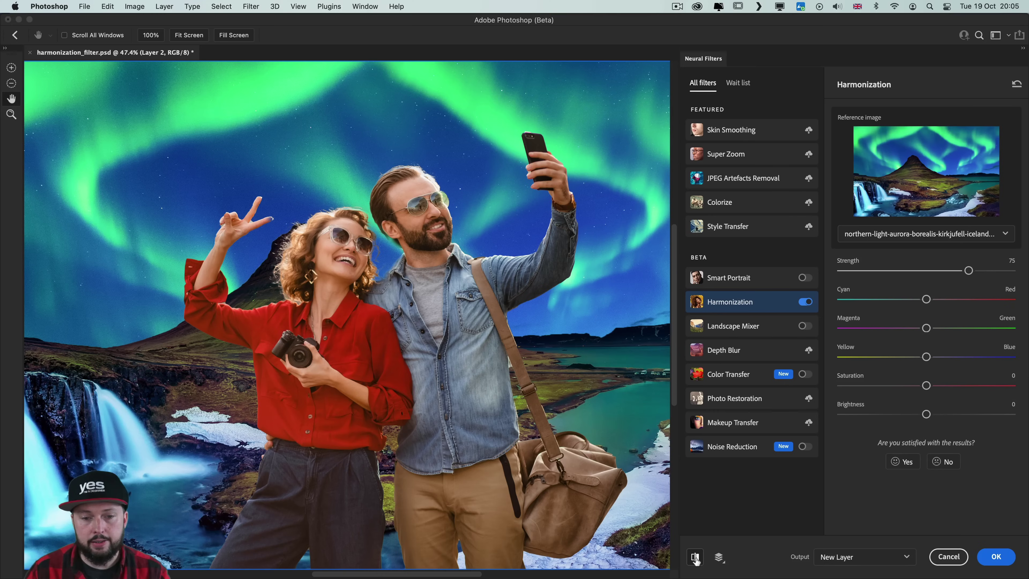
{"action": "left_click", "coordinate": [695, 557]}
{"action": "left_click", "coordinate": [694, 557]}
{"action": "left_click", "coordinate": [695, 557]}
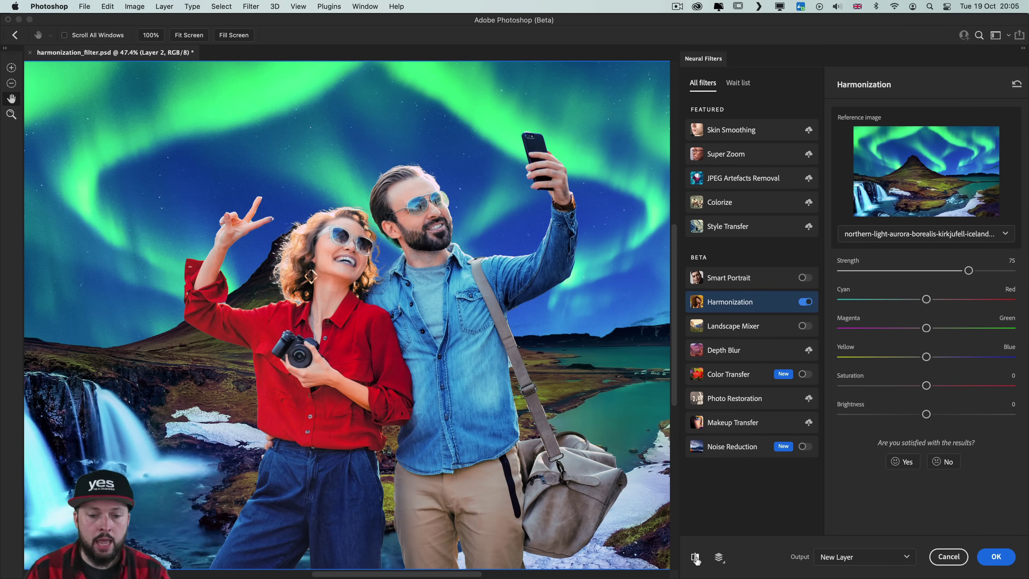
- Set the Harmonization strength to 61, brightness to -24 and saturation to -9, and compare the result with the original
{"action": "left_click_drag", "start_coordinate": [970, 271], "coordinate": [944, 273]}
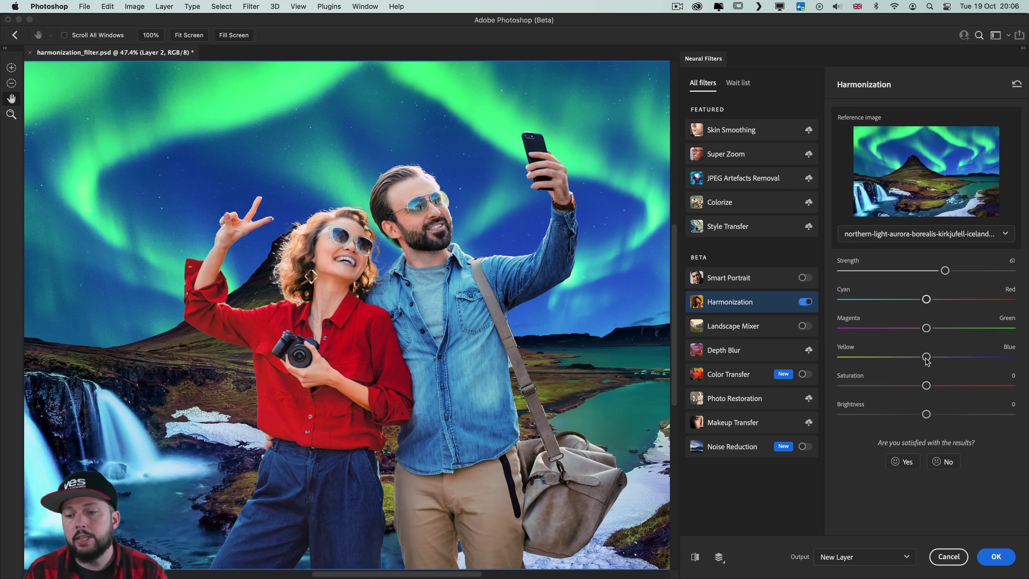
{"action": "left_click_drag", "start_coordinate": [926, 414], "coordinate": [910, 416]}
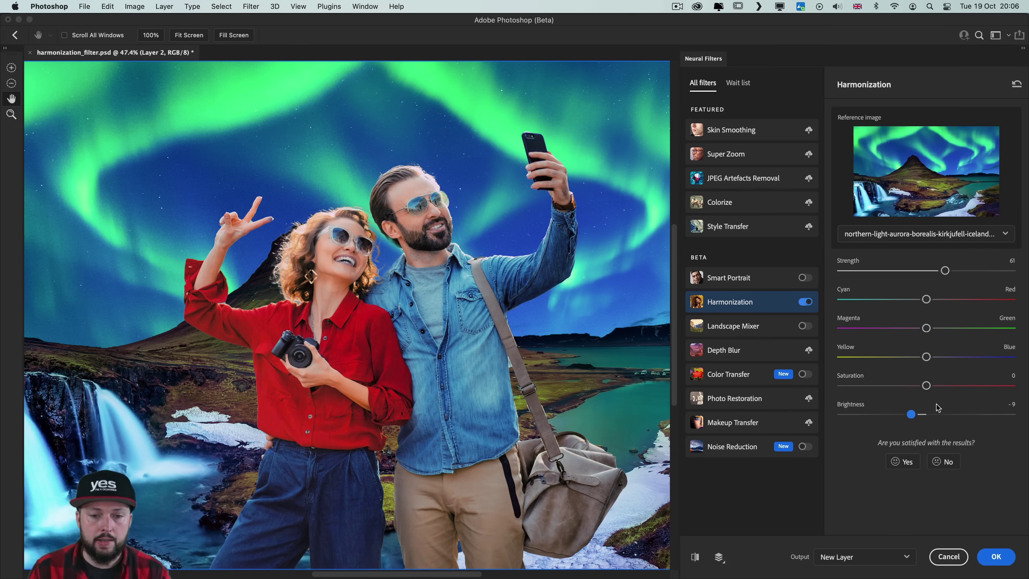
{"action": "left_click", "coordinate": [885, 415]}
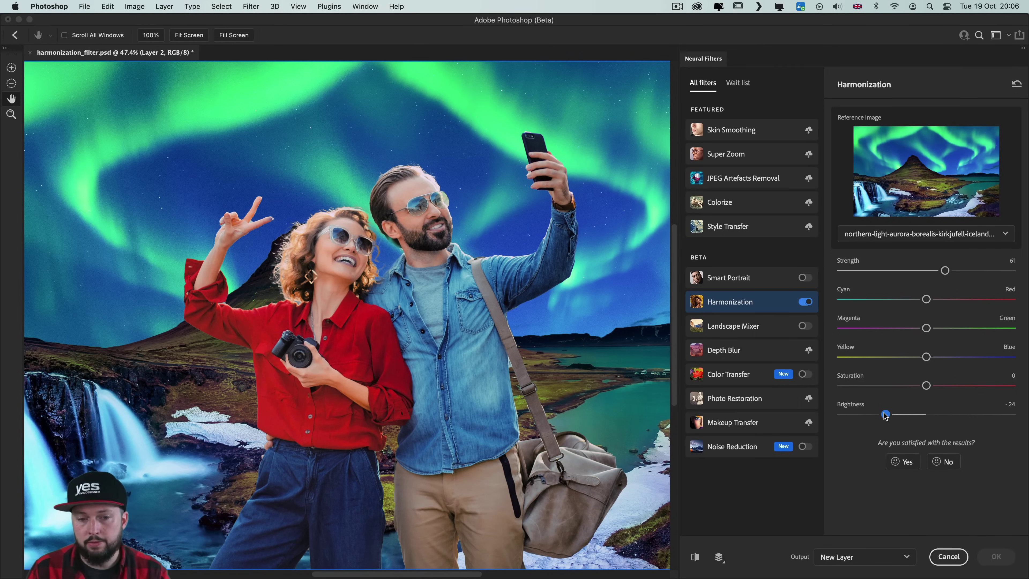
{"action": "left_click", "coordinate": [912, 386]}
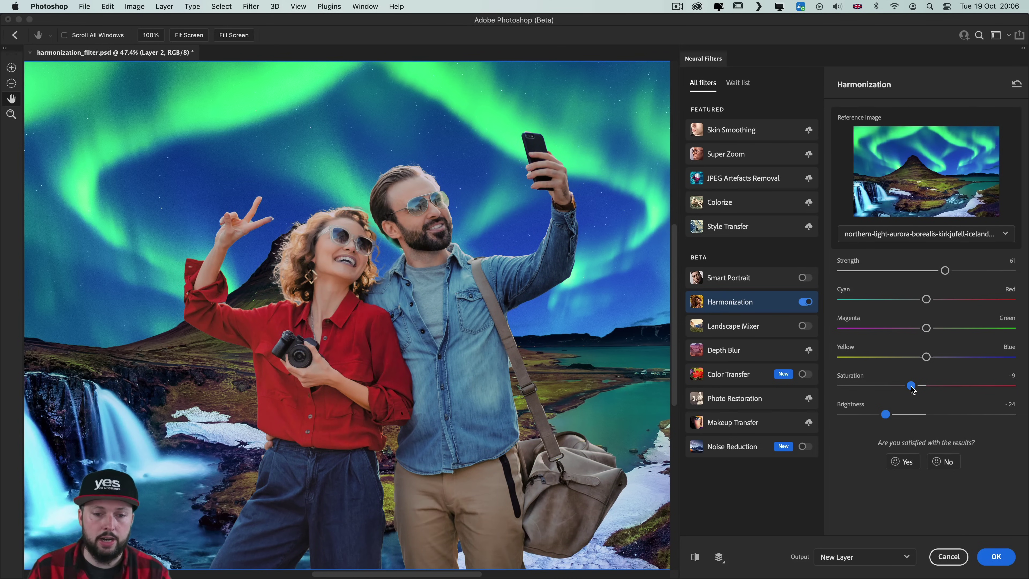
{"action": "left_click", "coordinate": [694, 557]}
{"action": "left_click", "coordinate": [694, 557]}
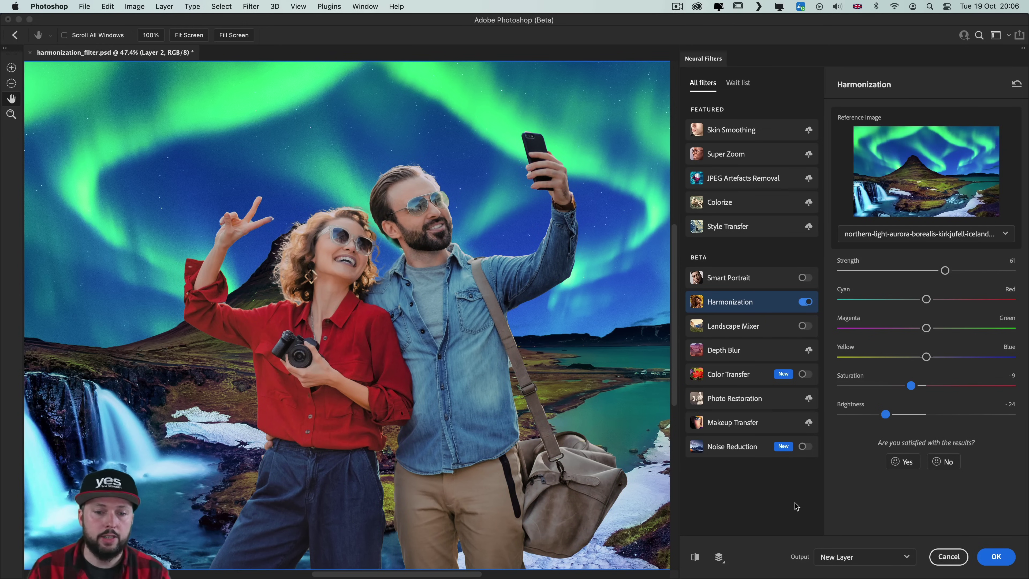
- Apply the Harmonization to the couple's layer with the output set to Smart Filter
{"action": "left_click", "coordinate": [858, 559]}
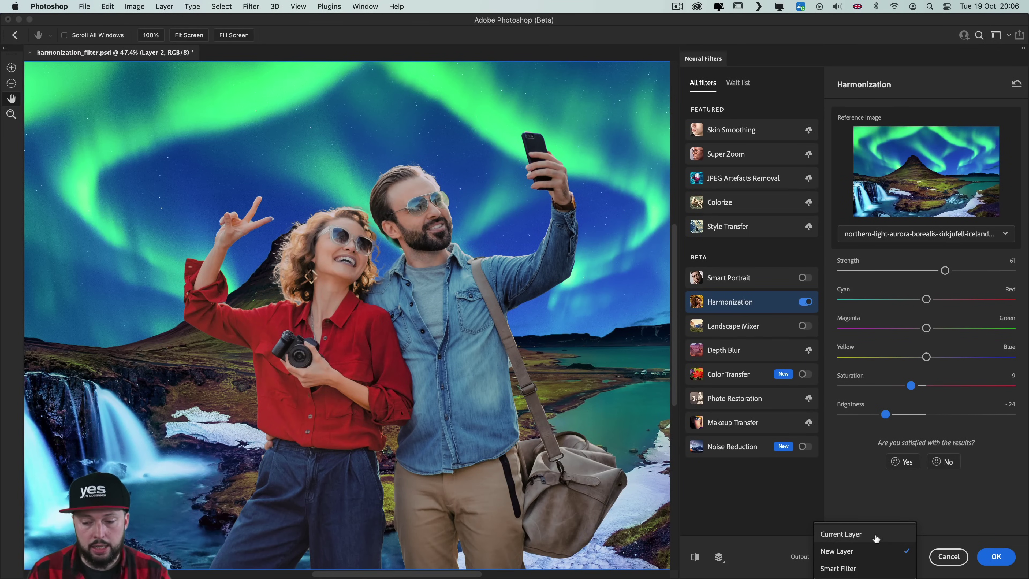
{"action": "left_click", "coordinate": [858, 568]}
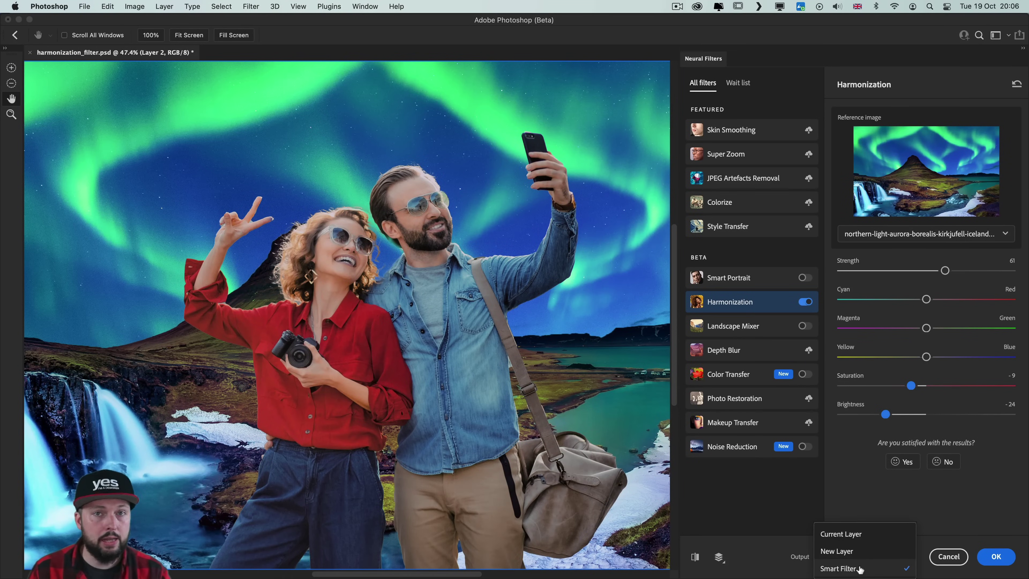
{"action": "left_click", "coordinate": [858, 568]}
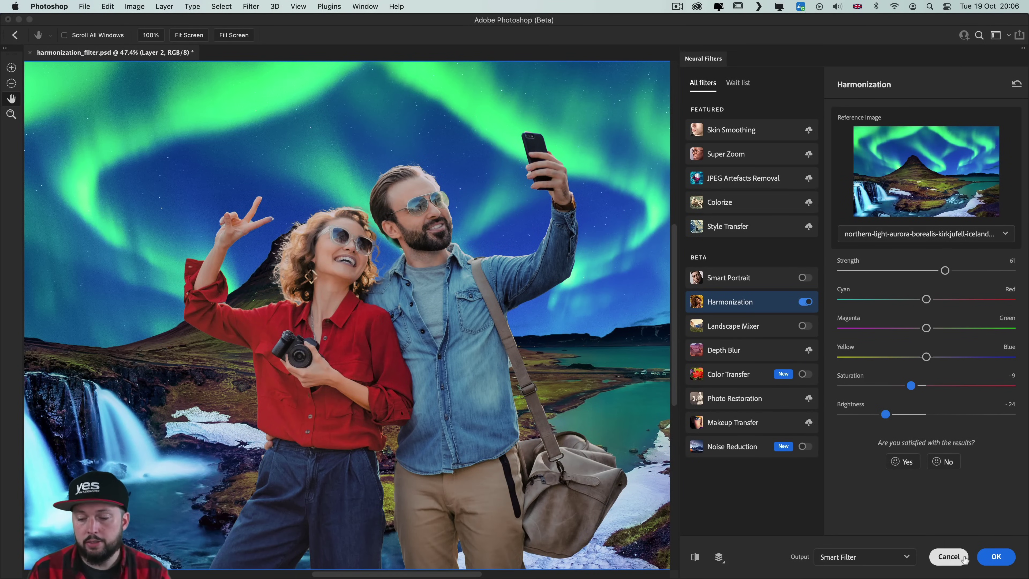
{"action": "left_click", "coordinate": [997, 556]}
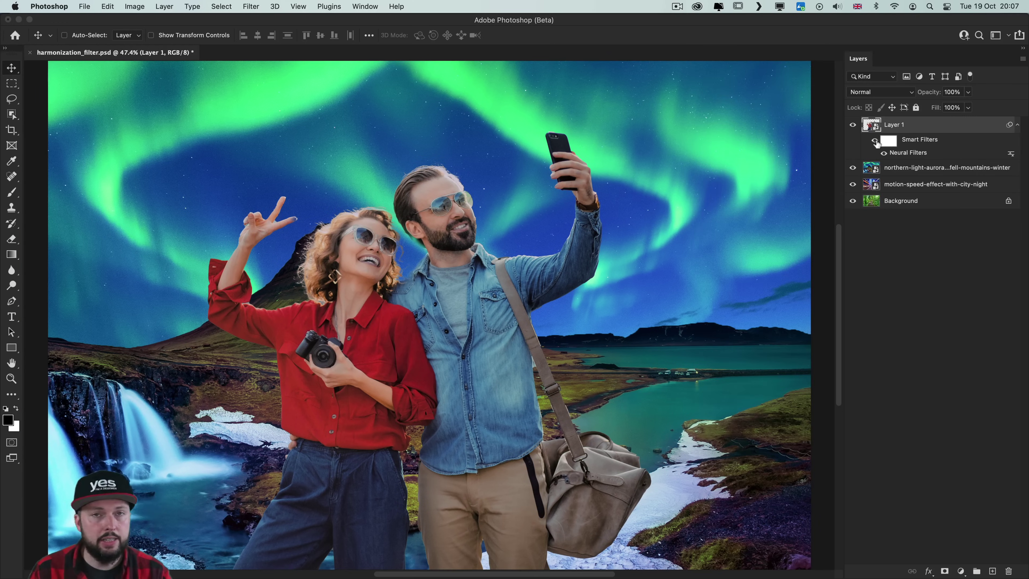
- Check the couple's layer by toggling its smart filter visibility and turning its layer mask off and on
{"action": "left_click", "coordinate": [874, 140]}
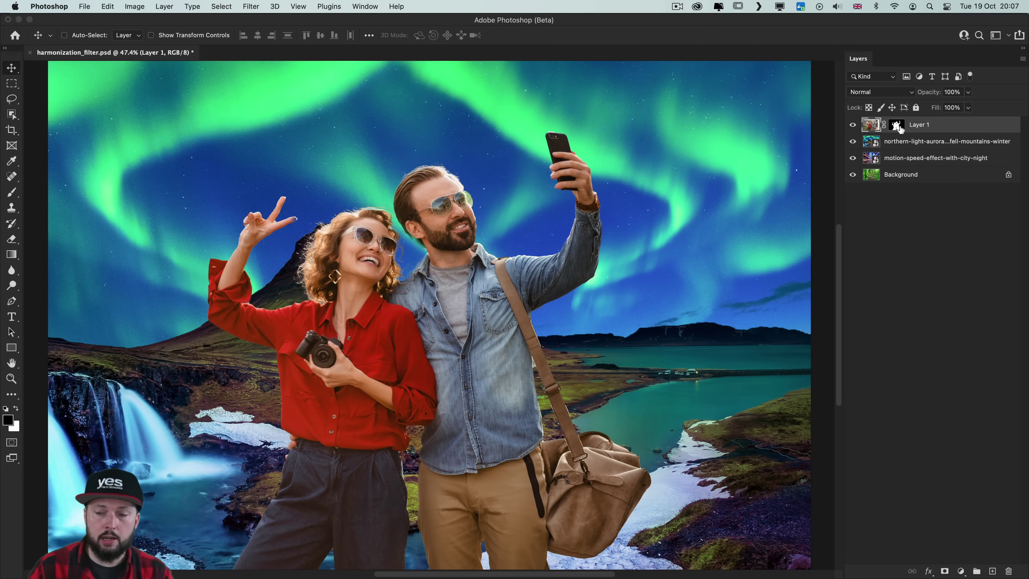
{"action": "left_click", "coordinate": [898, 127], "text": "shift"}
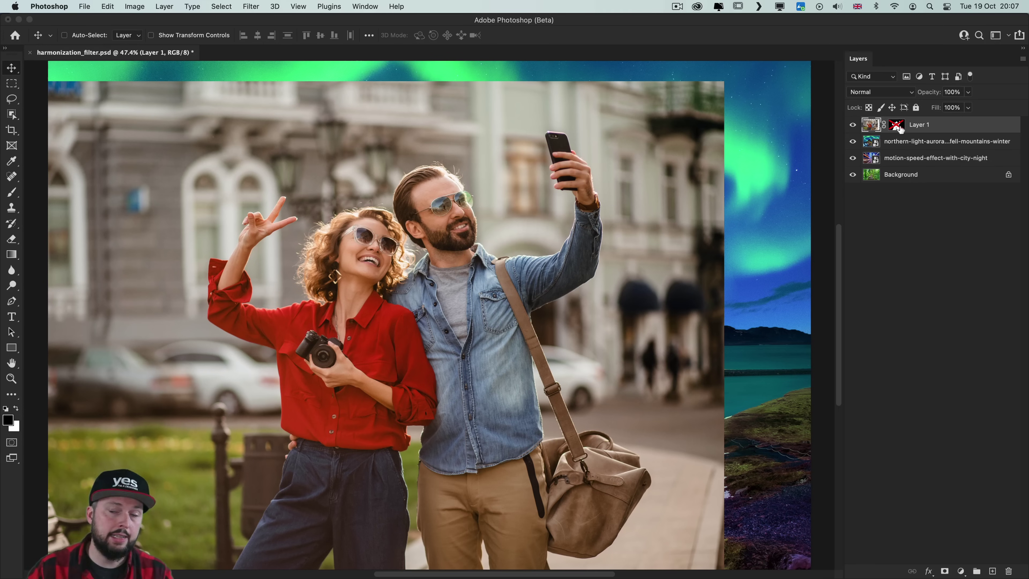
{"action": "left_click", "coordinate": [898, 127], "text": "shift"}
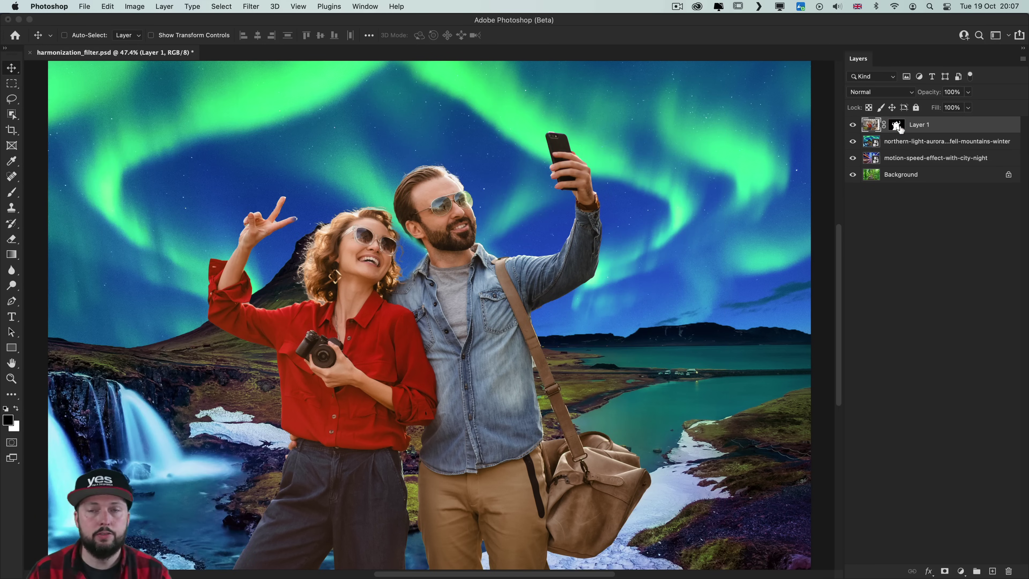
- Hide the northern-light layer and harmonize the couple with the motion-speed-effect-with-city-night layer, comparing before and after
{"action": "left_click", "coordinate": [852, 142]}
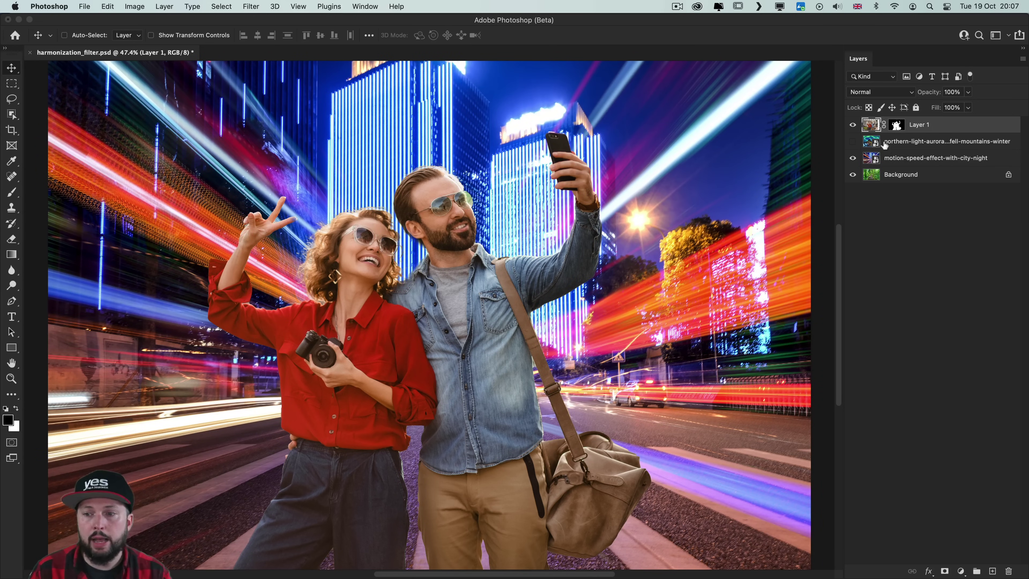
{"action": "left_click", "coordinate": [244, 5]}
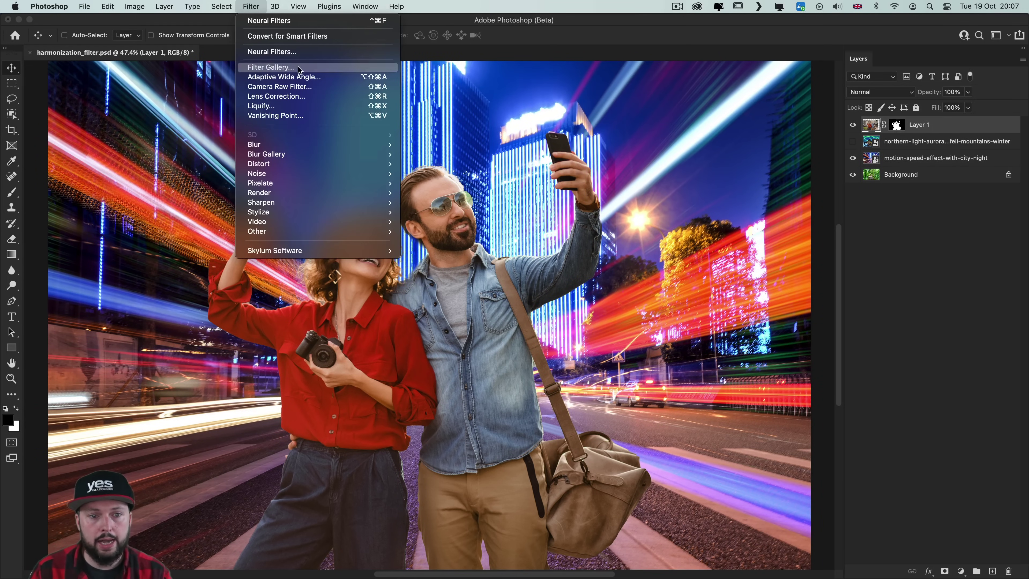
{"action": "left_click", "coordinate": [283, 53]}
{"action": "left_click", "coordinate": [805, 302]}
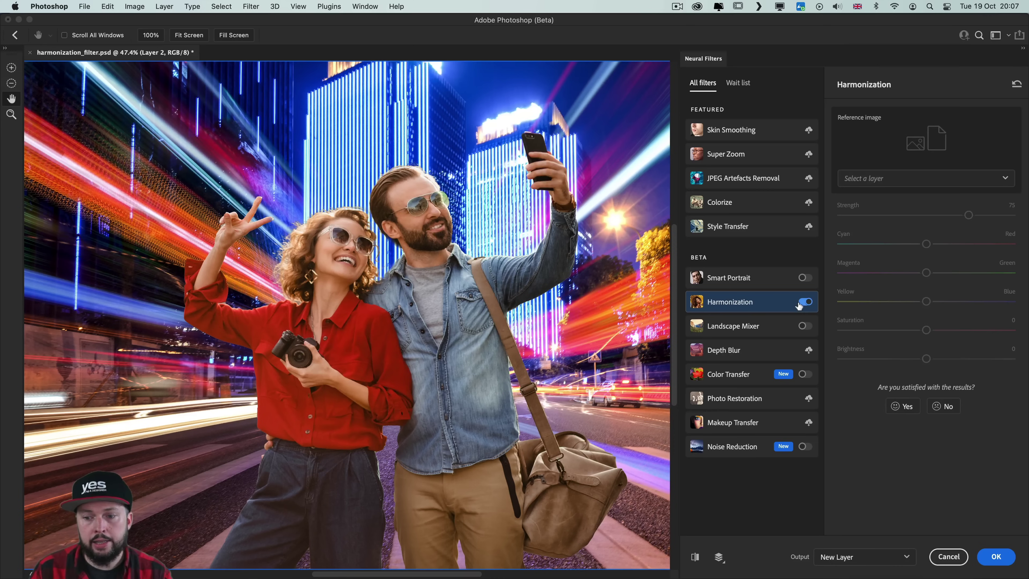
{"action": "left_click", "coordinate": [890, 179]}
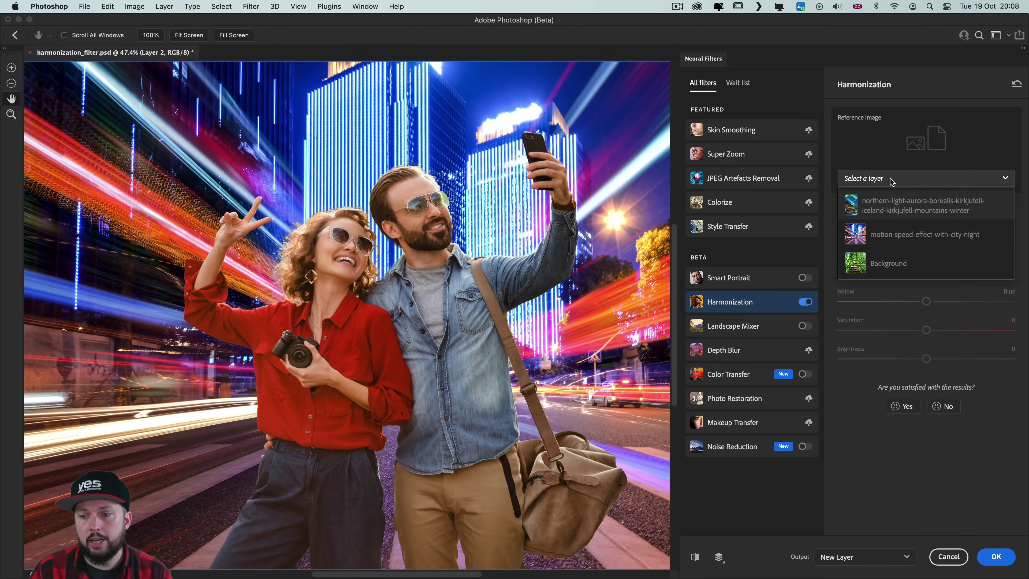
{"action": "left_click", "coordinate": [895, 239]}
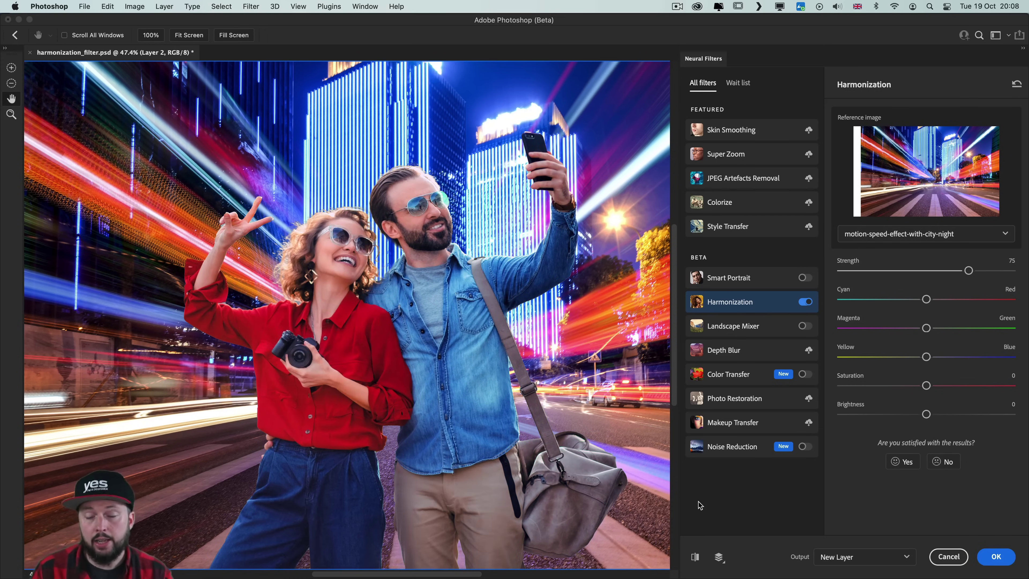
{"action": "left_click", "coordinate": [695, 557]}
{"action": "left_click", "coordinate": [695, 557]}
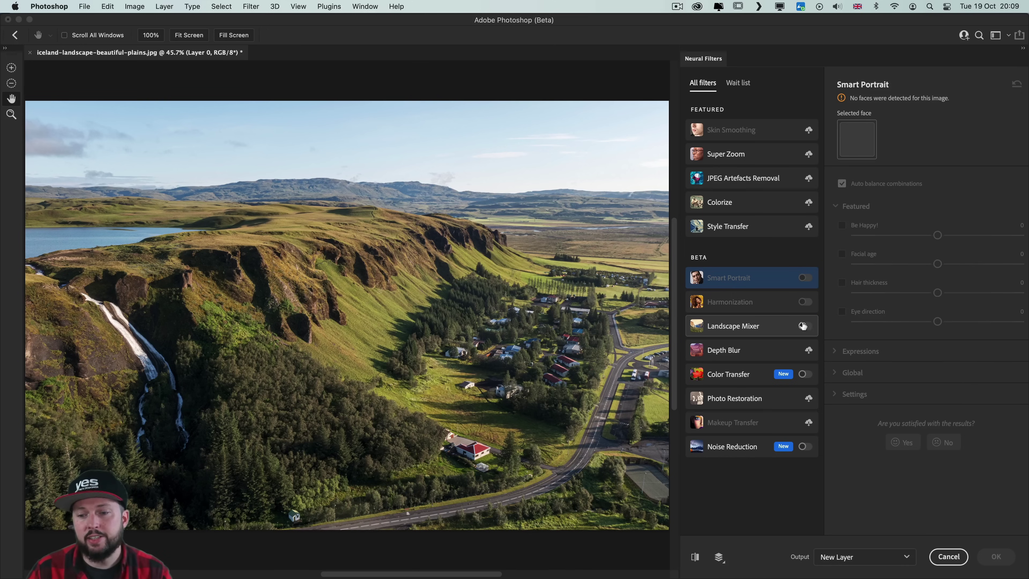
- Enable Landscape Mixer on the Iceland landscape and try the sandy desert and red canyon presets, comparing the desert look with the original
{"action": "left_click", "coordinate": [803, 326]}
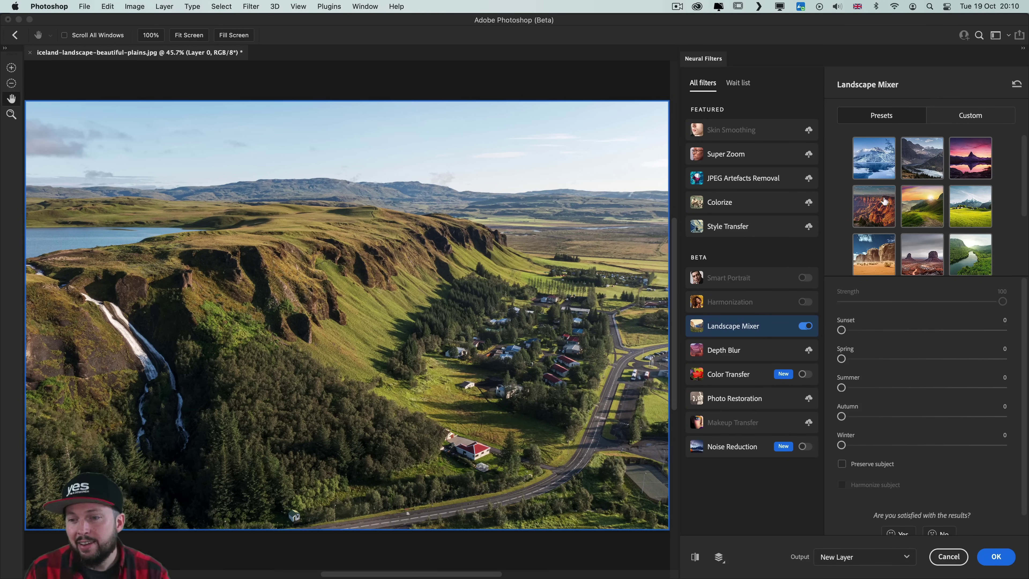
{"action": "left_click", "coordinate": [872, 259]}
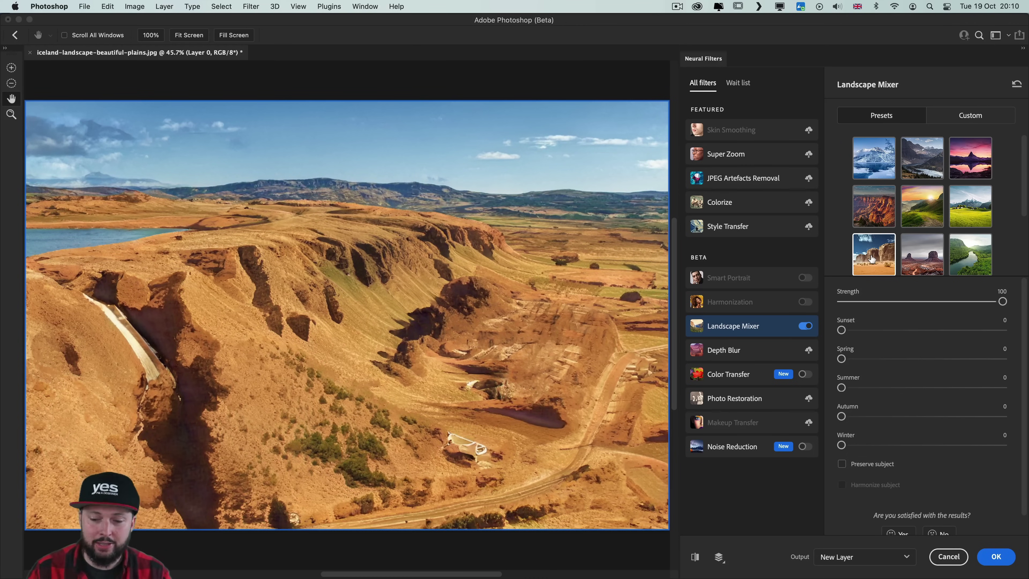
{"action": "left_click", "coordinate": [694, 557]}
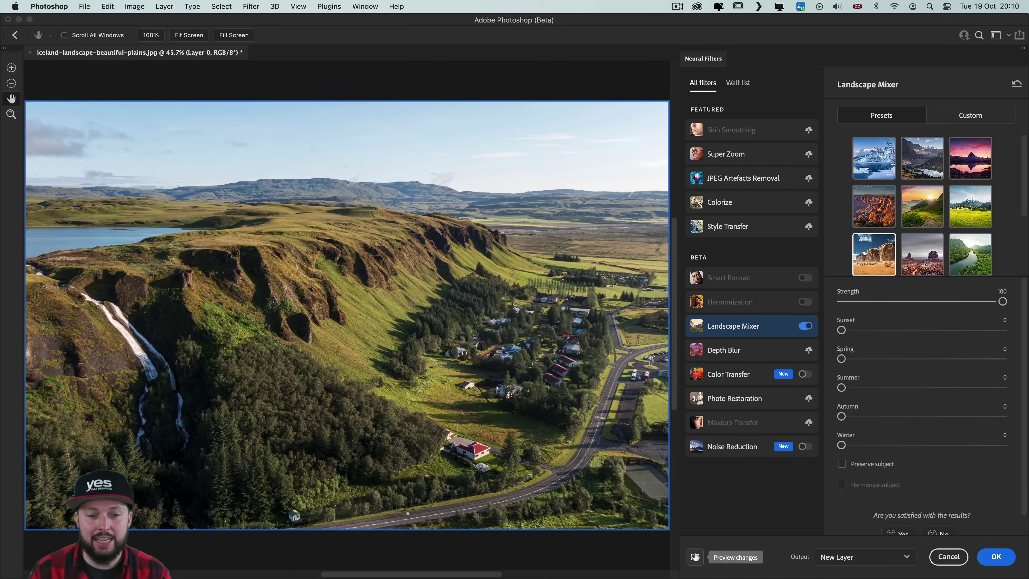
{"action": "left_click", "coordinate": [695, 556]}
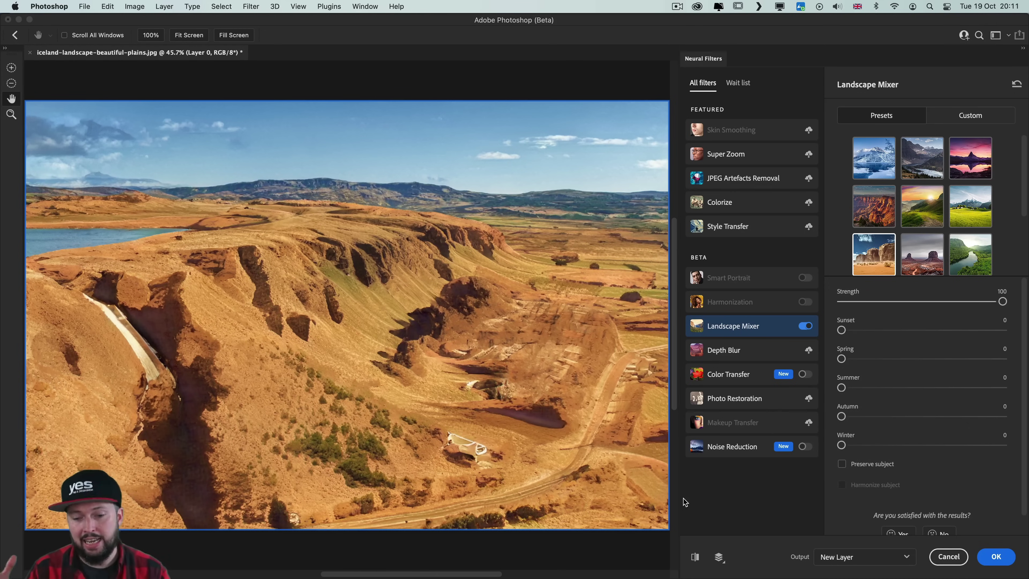
{"action": "left_click", "coordinate": [871, 203]}
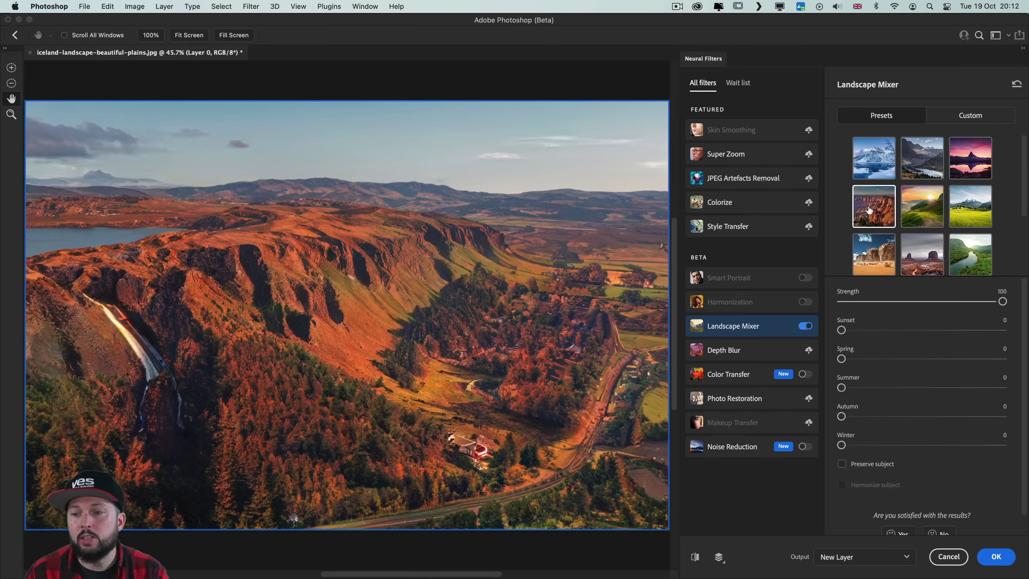
- Use the snowy blue mountain preset, compare it with the original, and set Winter to 84
{"action": "left_click", "coordinate": [874, 165]}
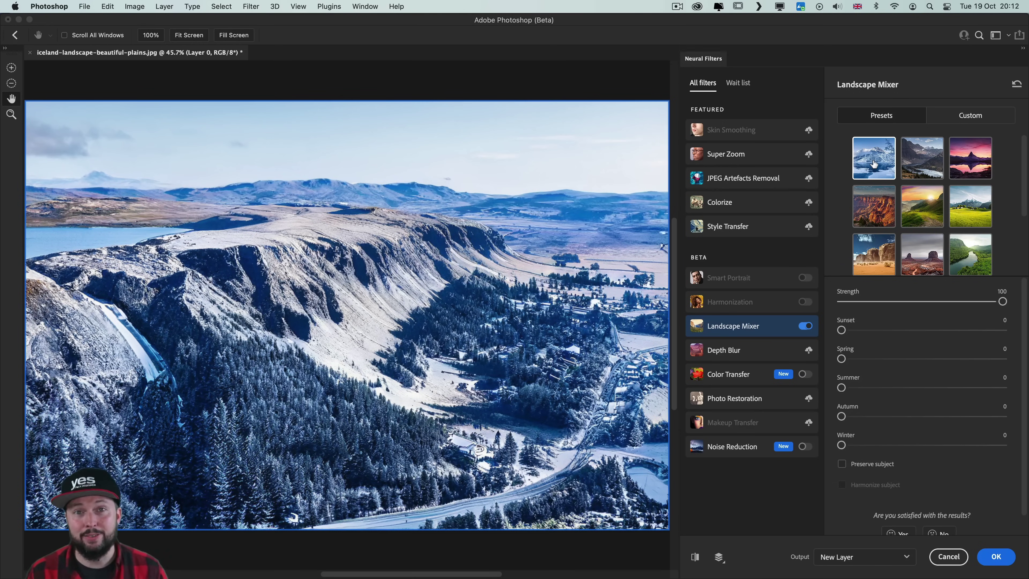
{"action": "left_click", "coordinate": [695, 557]}
{"action": "left_click", "coordinate": [696, 557]}
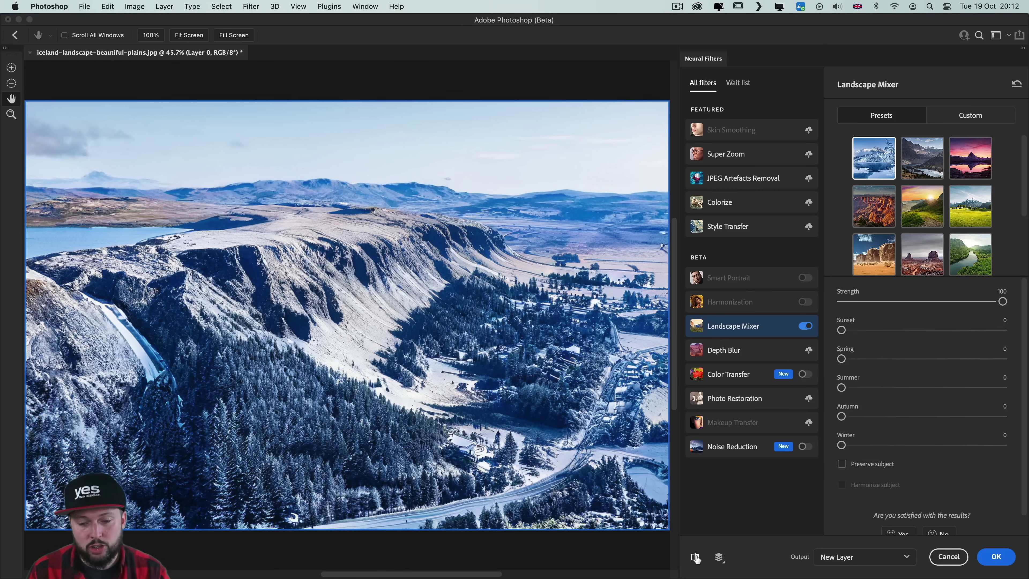
{"action": "left_click", "coordinate": [695, 557]}
{"action": "left_click", "coordinate": [695, 557]}
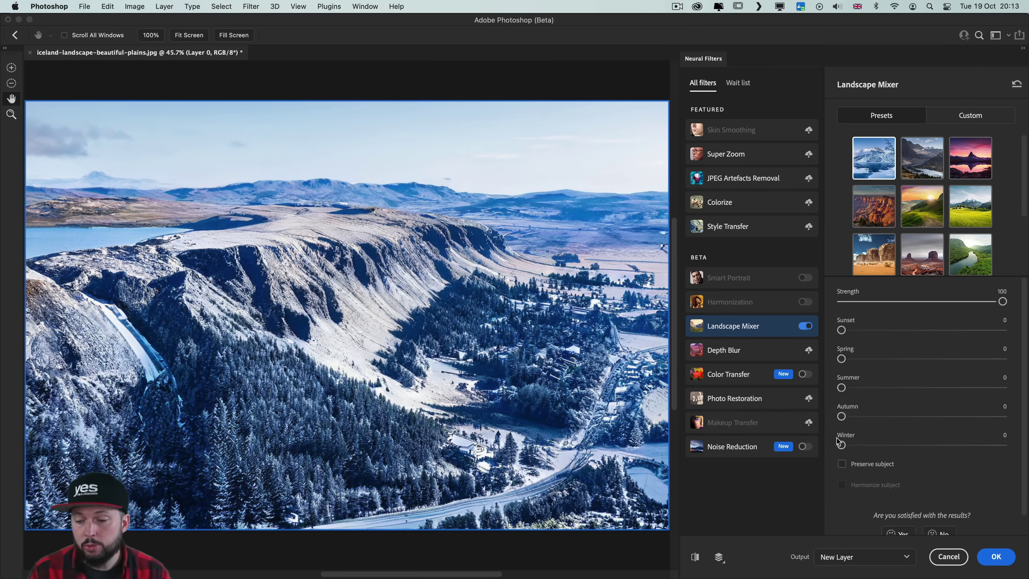
{"action": "left_click_drag", "start_coordinate": [841, 444], "coordinate": [978, 445]}
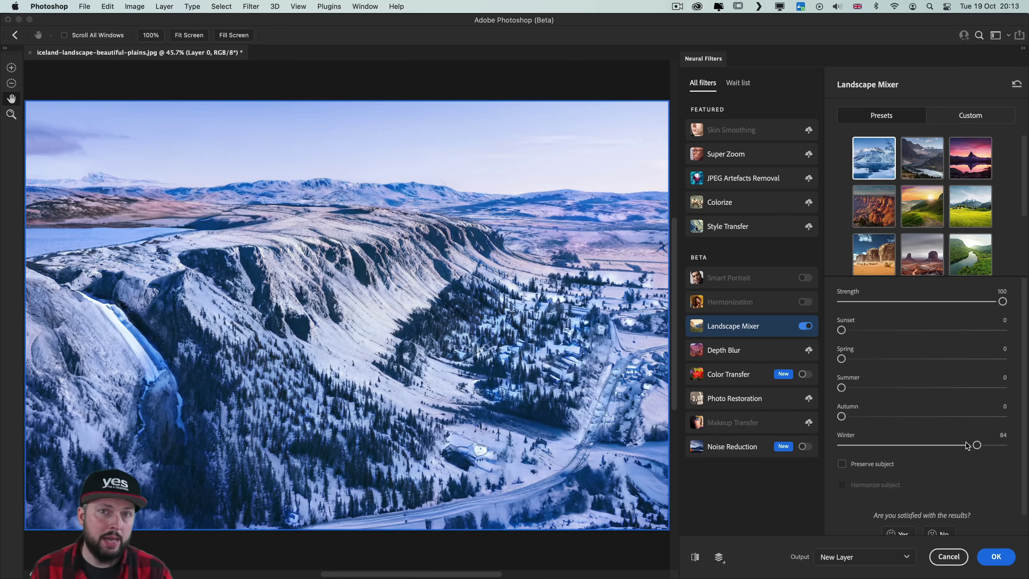
- Look through the remaining Landscape Mixer presets and open the custom reference options
{"action": "scroll", "coordinate": [966, 446], "scroll_direction": "down", "scroll_amount": 1}
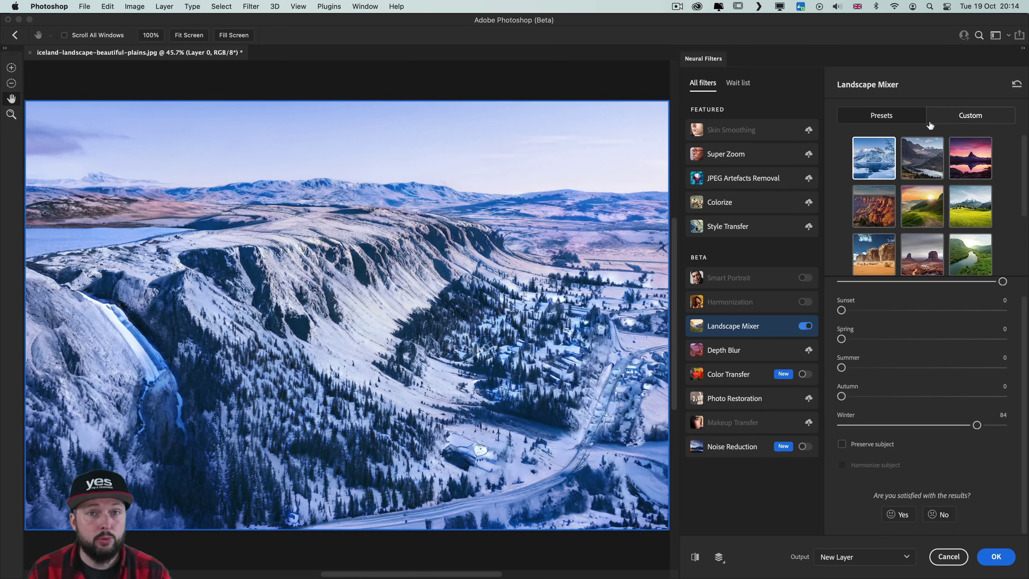
{"action": "scroll", "coordinate": [907, 194], "scroll_direction": "down", "scroll_amount": 3}
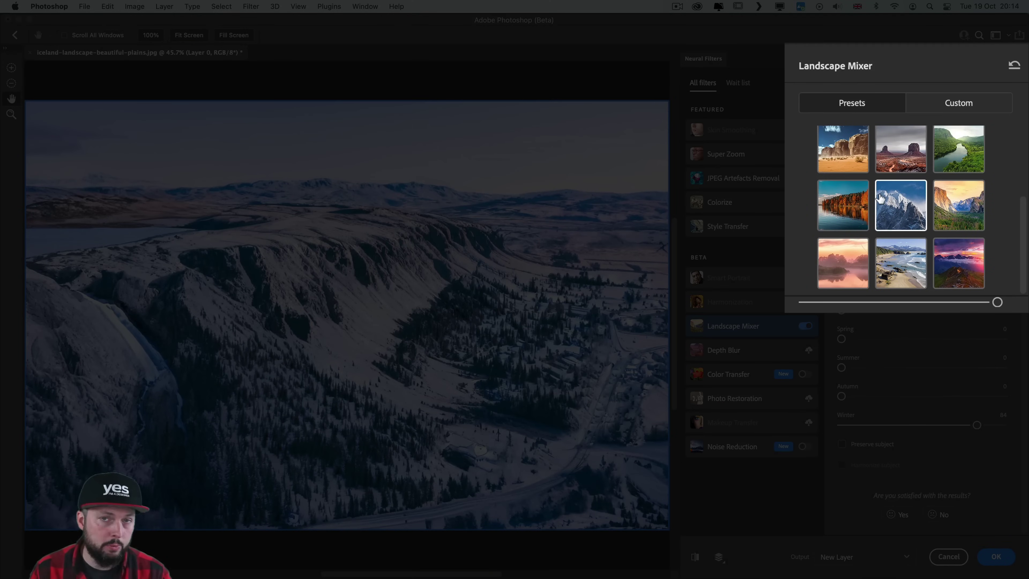
{"action": "scroll", "coordinate": [903, 162], "scroll_direction": "up", "scroll_amount": 3}
{"action": "left_click", "coordinate": [941, 105]}
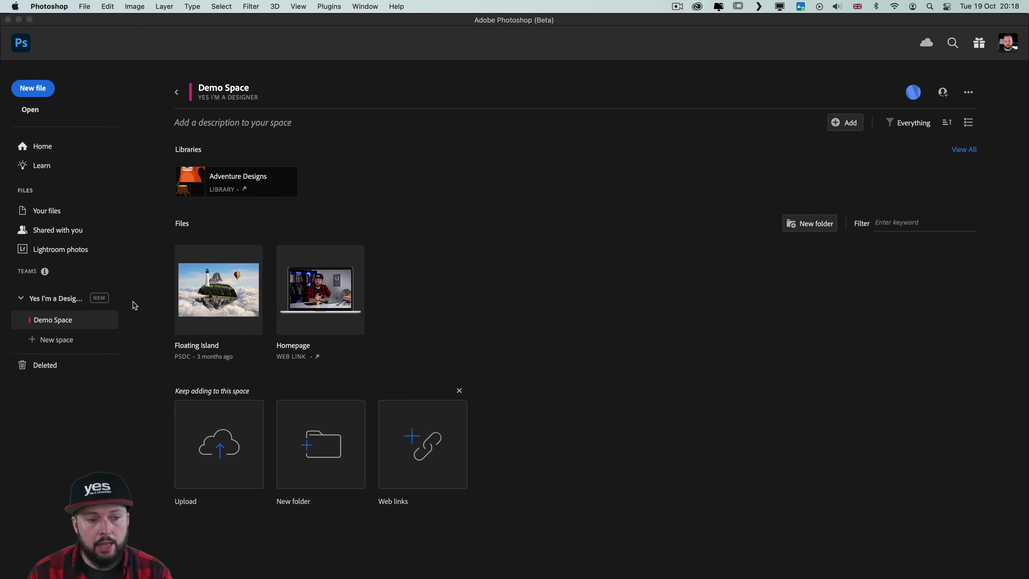
- Open the Yes I'm a Designer team's overview of its spaces
{"action": "left_click", "coordinate": [48, 299]}
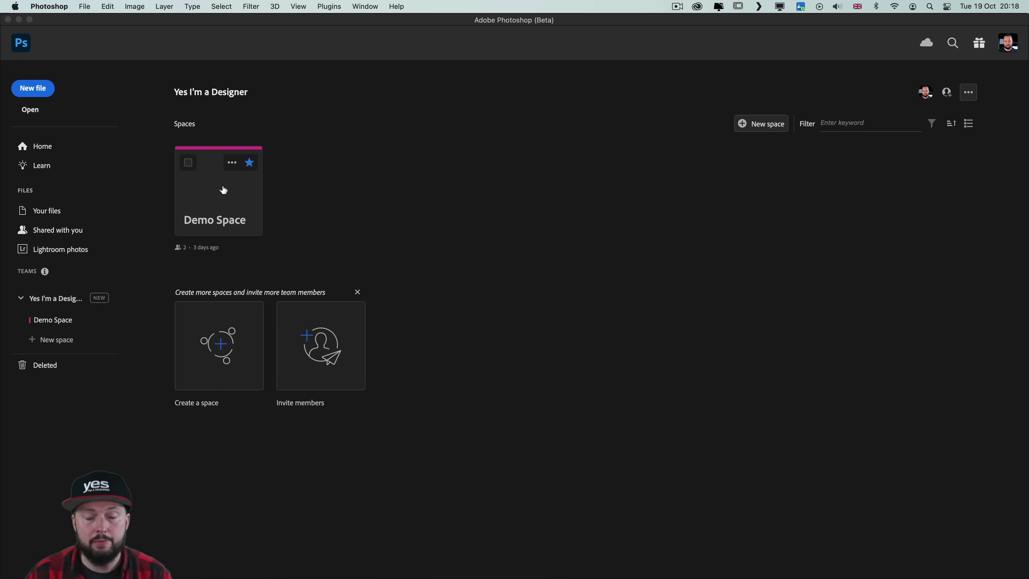
- Open Demo Space, view its sharing options, return to the Yes I'm a Designer team overview and open its member invitations
{"action": "left_click", "coordinate": [237, 188]}
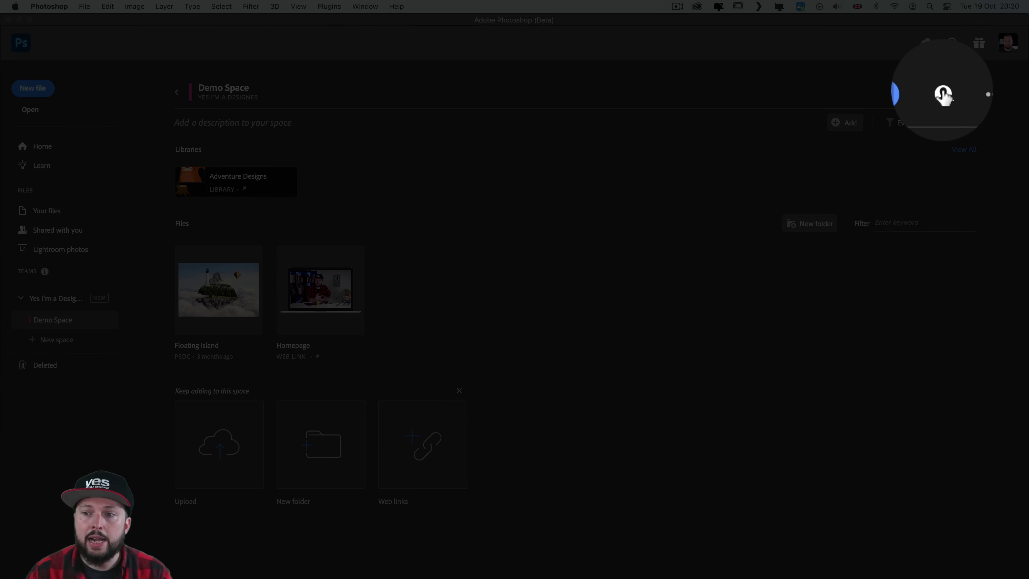
{"action": "left_click", "coordinate": [943, 92]}
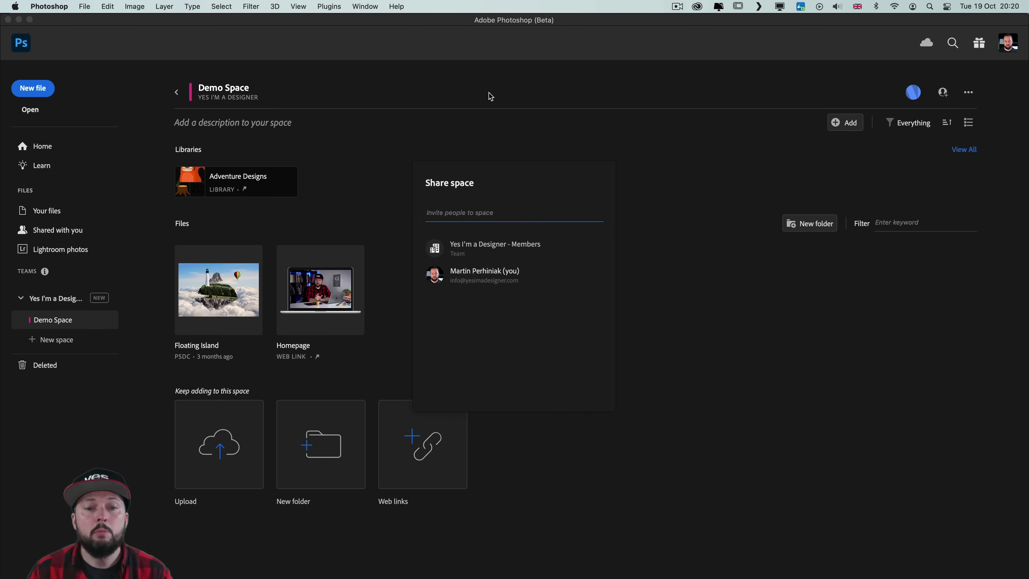
{"action": "left_click", "coordinate": [484, 99]}
{"action": "left_click", "coordinate": [70, 299]}
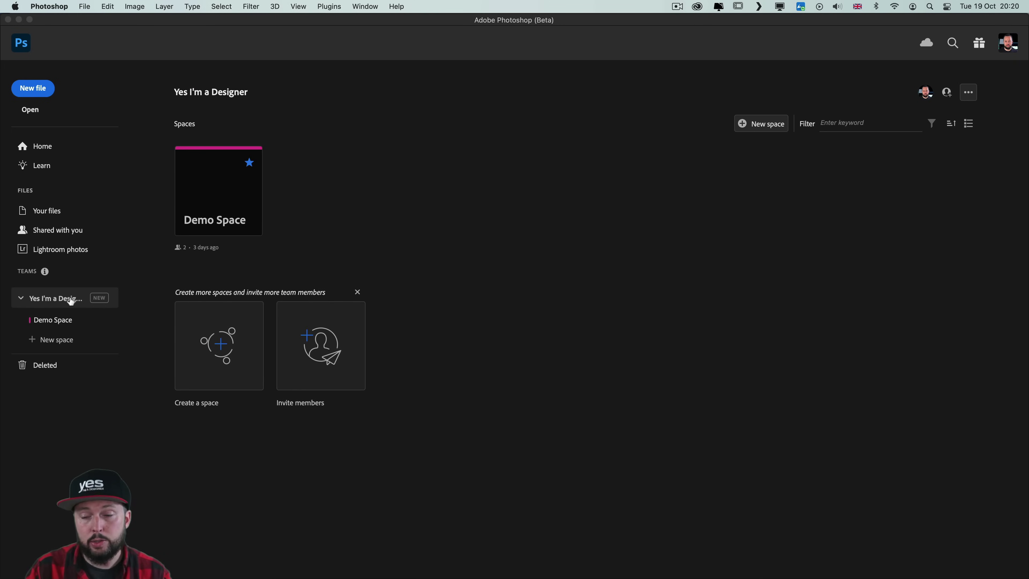
{"action": "left_click", "coordinate": [948, 92]}
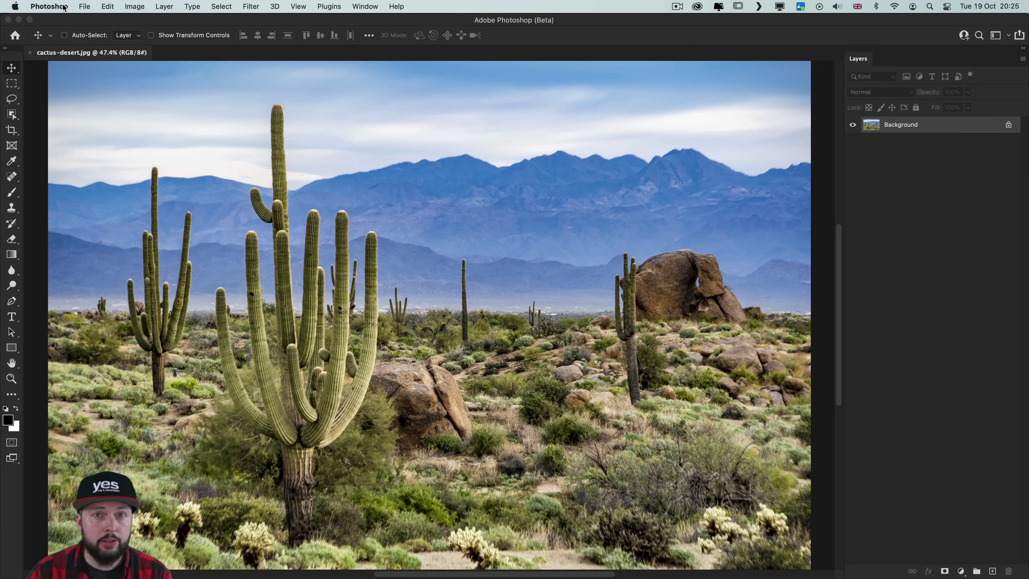
- Check the ContentCredentials prerelease feature and its description in the Technology Previews preferences, and accept the preferences
{"action": "left_click", "coordinate": [63, 7]}
{"action": "mouse_move", "coordinate": [68, 50]}
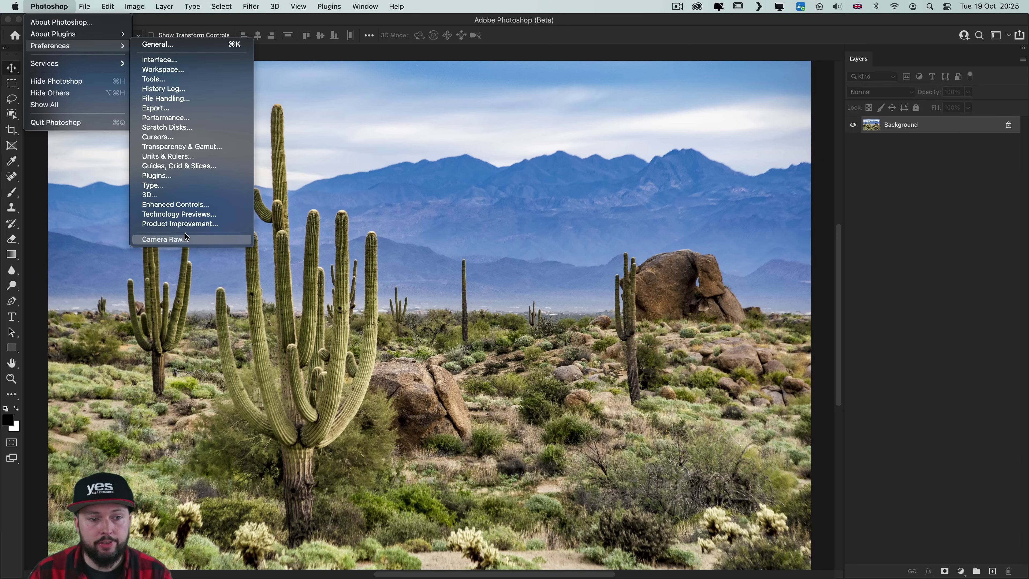
{"action": "left_click", "coordinate": [191, 215]}
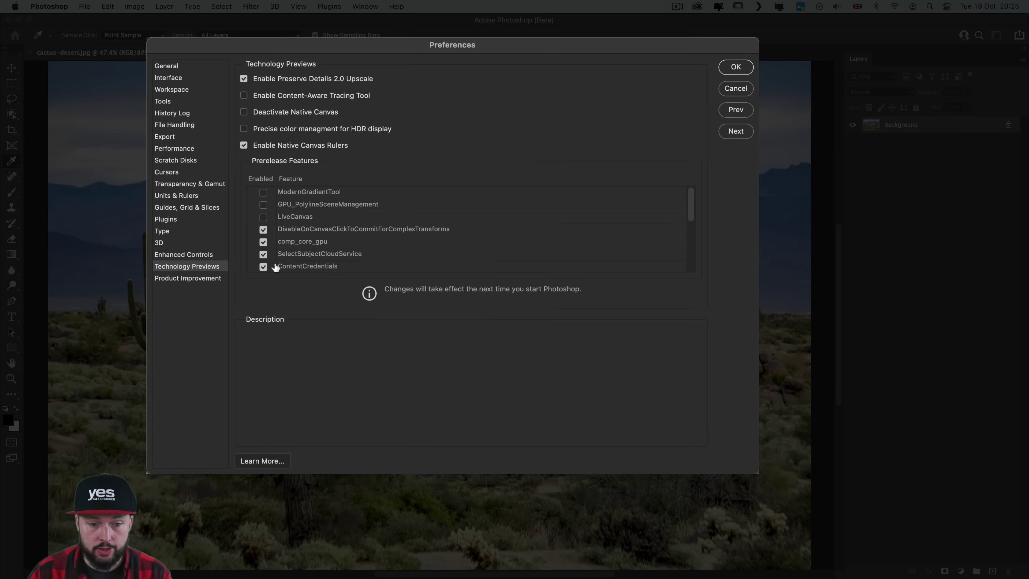
{"action": "left_click", "coordinate": [308, 266]}
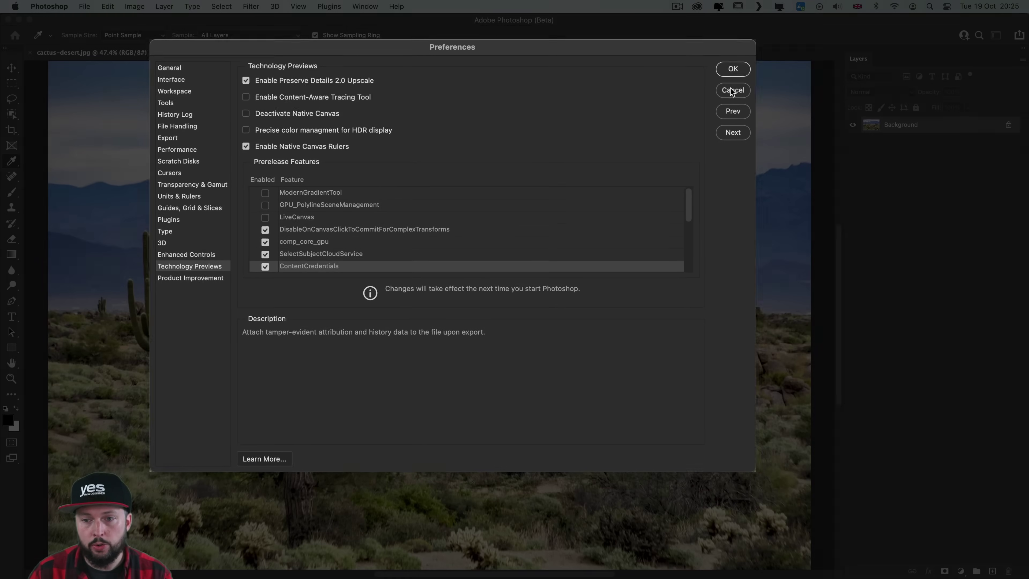
{"action": "left_click", "coordinate": [735, 67]}
- Show Content Credentials (Beta) for the cactus-desert image and add a Black & White adjustment layer
{"action": "left_click", "coordinate": [366, 6]}
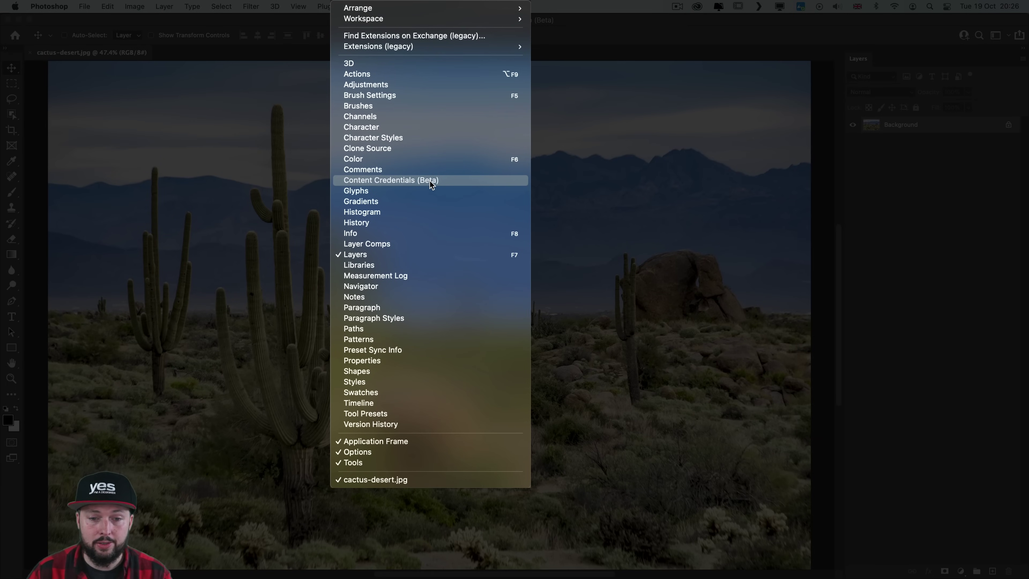
{"action": "left_click", "coordinate": [429, 180]}
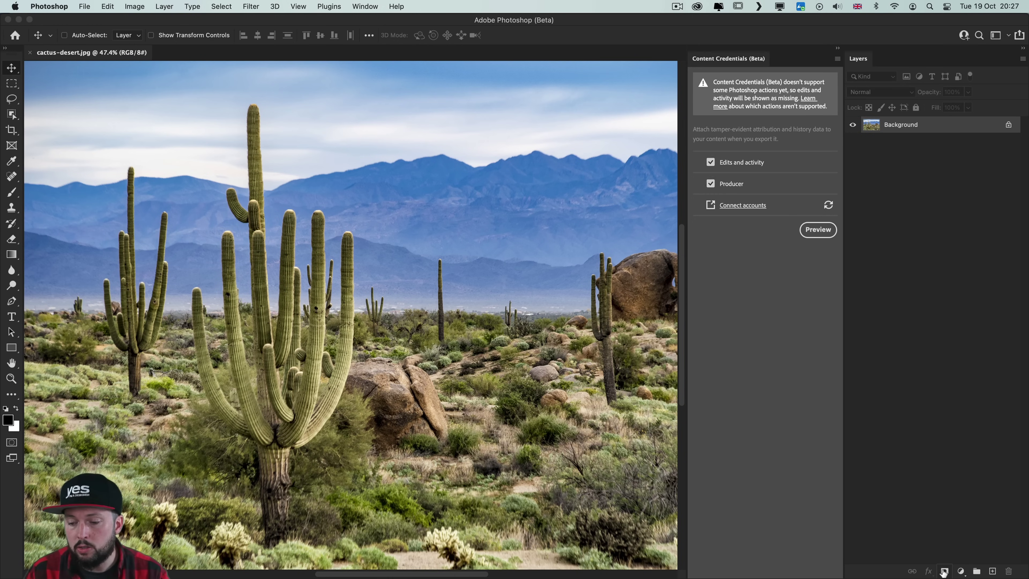
{"action": "left_click", "coordinate": [959, 571]}
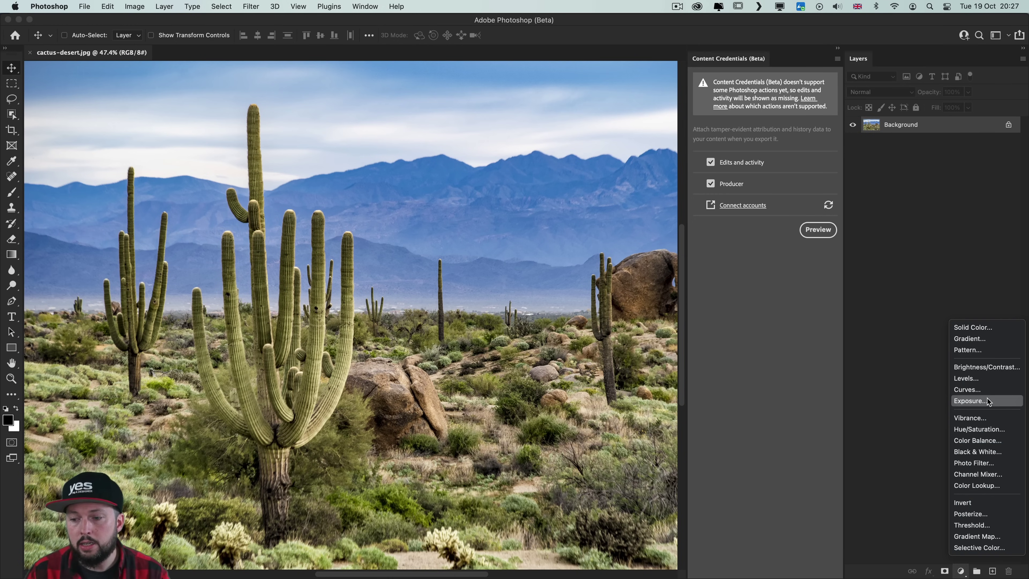
{"action": "left_click", "coordinate": [977, 452]}
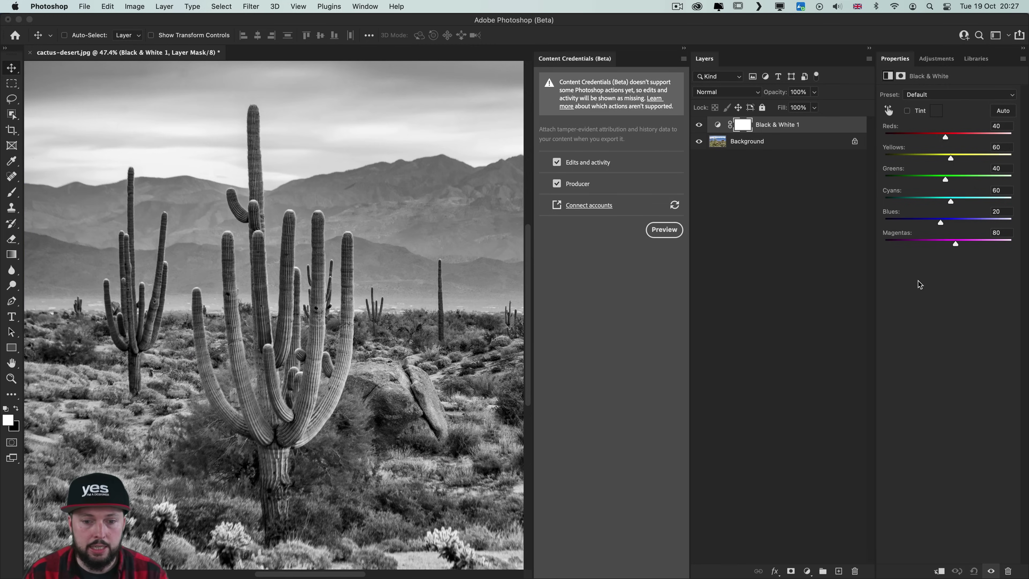
{"action": "left_click", "coordinate": [803, 236]}
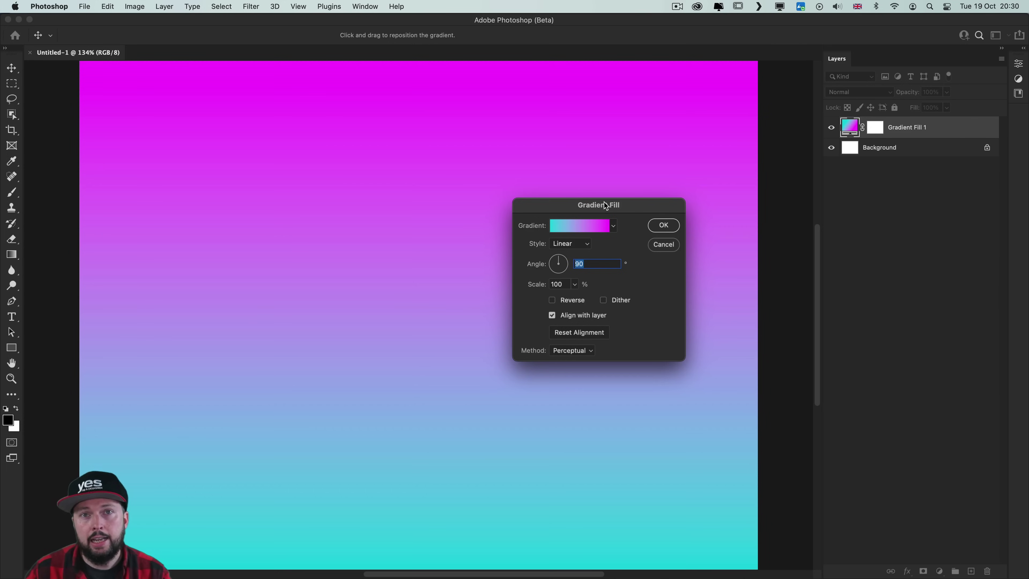
- Move the Gradient Fill dialog aside, try the Classic interpolation method, and set the gradient's method to Linear
{"action": "left_click_drag", "start_coordinate": [603, 202], "coordinate": [684, 168]}
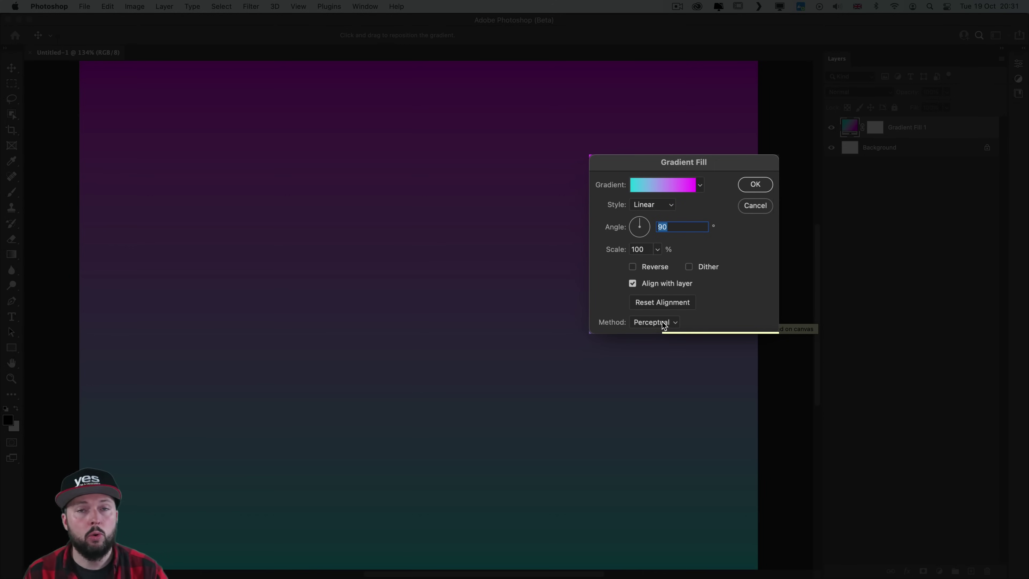
{"action": "left_click", "coordinate": [666, 317]}
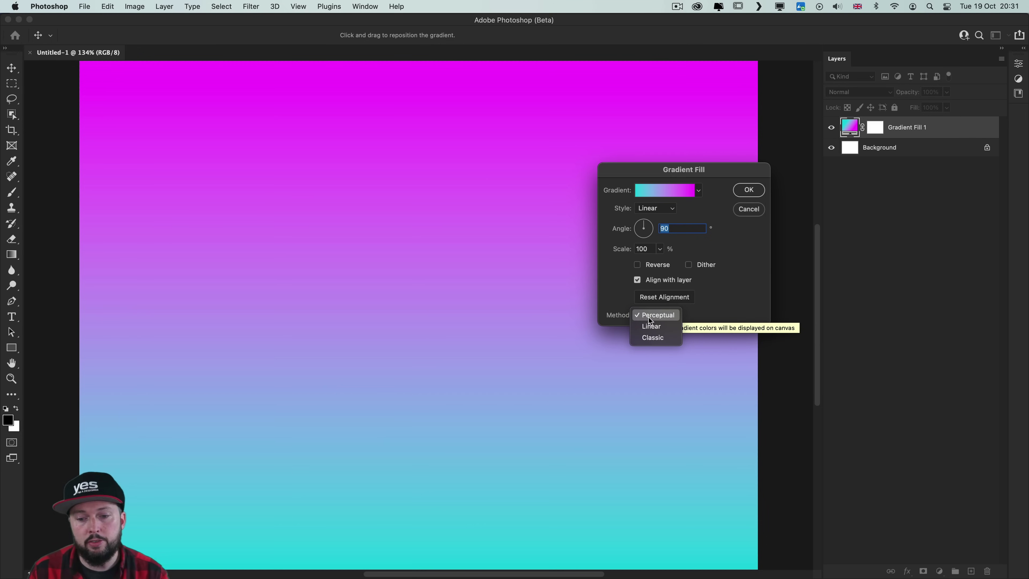
{"action": "left_click", "coordinate": [652, 338]}
{"action": "left_click", "coordinate": [657, 316]}
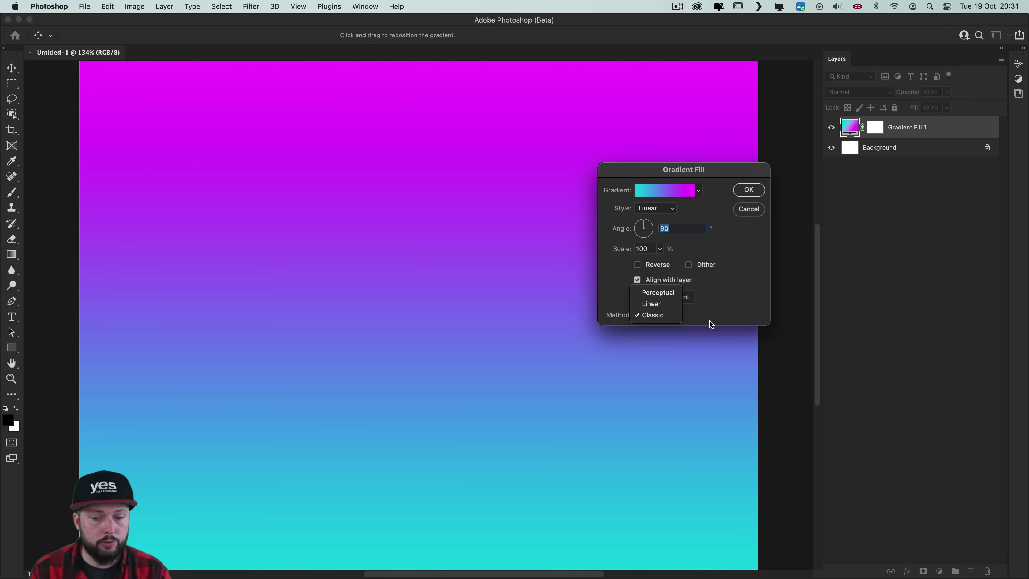
{"action": "left_click", "coordinate": [657, 304]}
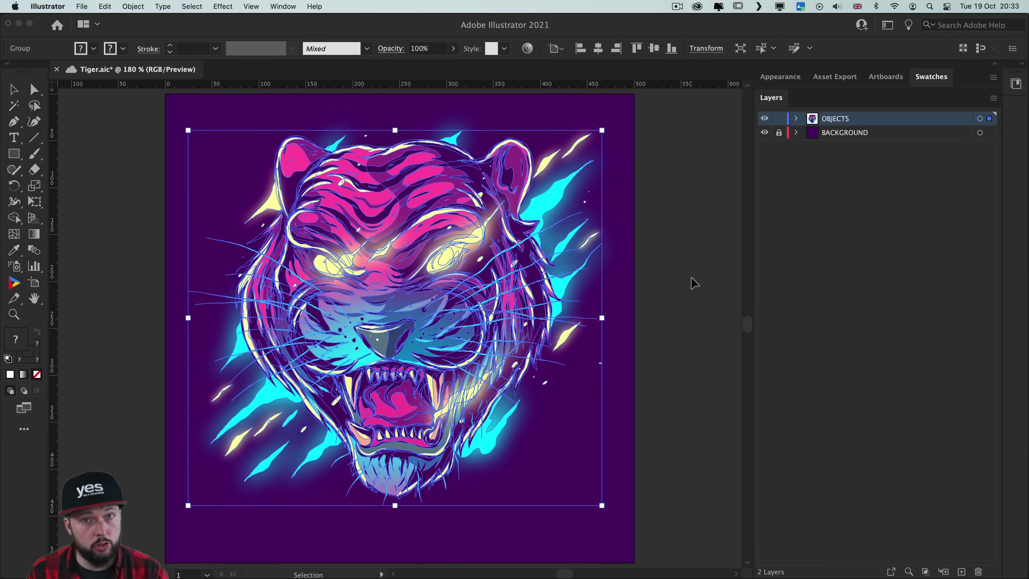
{"action": "key", "text": "a"}
{"action": "key", "text": "v"}
{"action": "key", "text": "a"}
{"action": "key", "text": "v"}
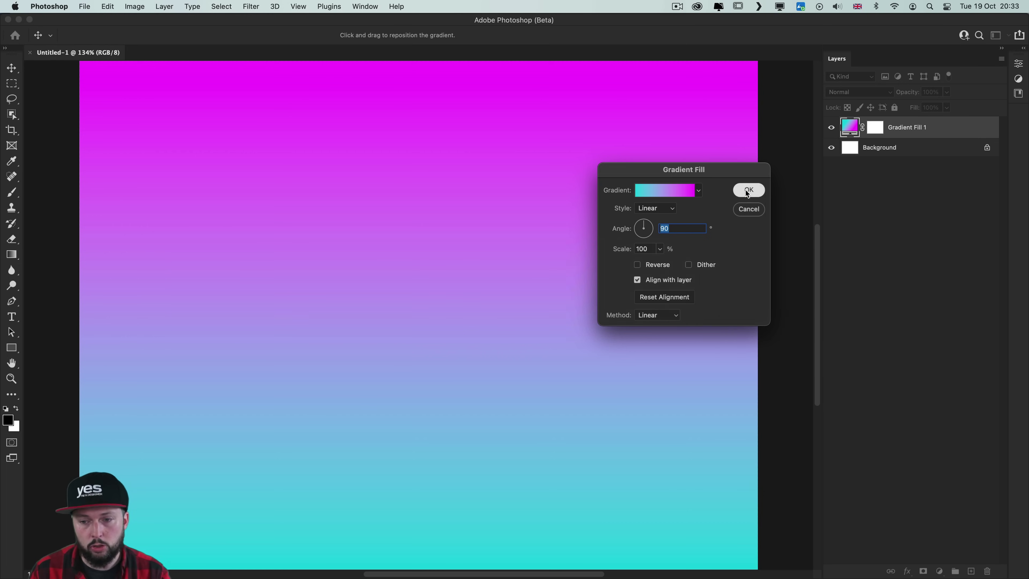
- Accept the gradient fill and paste the Illustrator tiger artwork as layers, allowing unsupported content to be rasterized
{"action": "left_click", "coordinate": [748, 190]}
{"action": "left_click", "coordinate": [114, 7]}
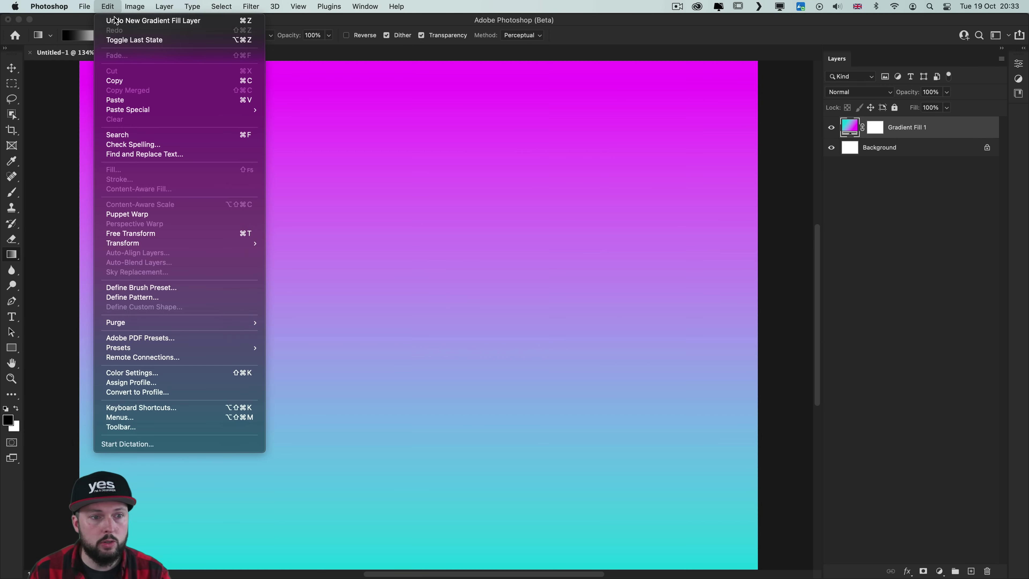
{"action": "left_click", "coordinate": [117, 100]}
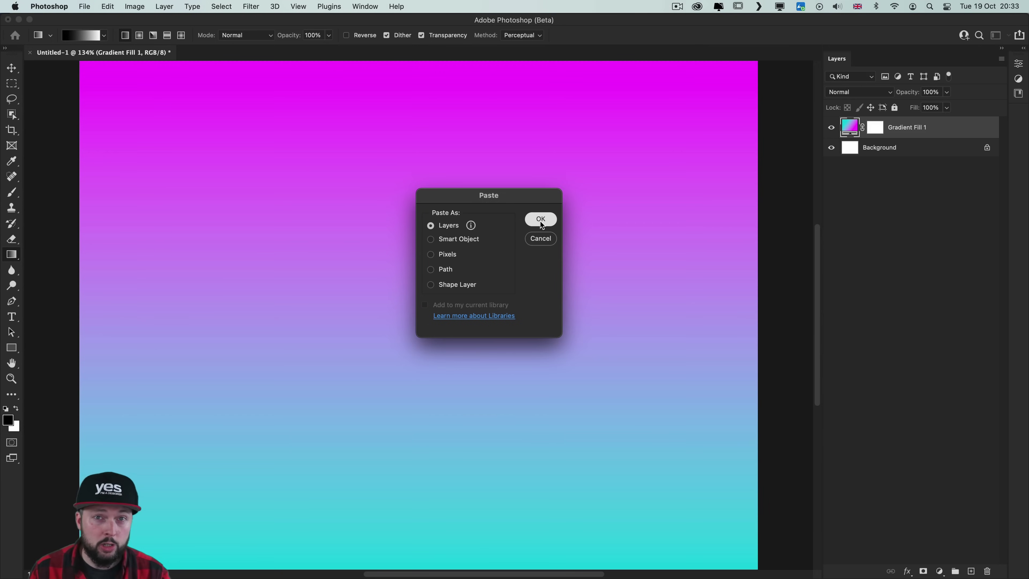
{"action": "left_click", "coordinate": [541, 220]}
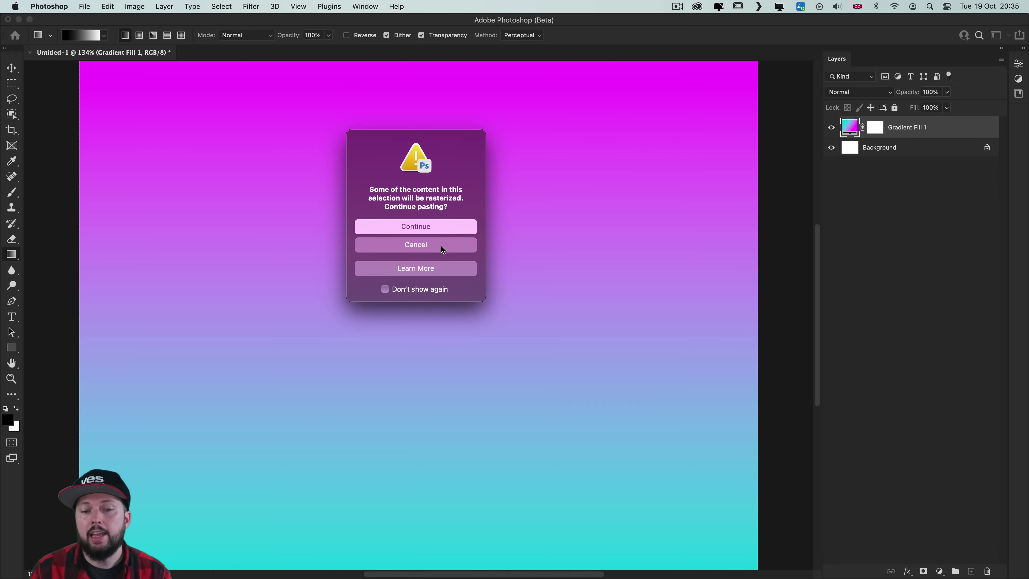
{"action": "left_click", "coordinate": [438, 225]}
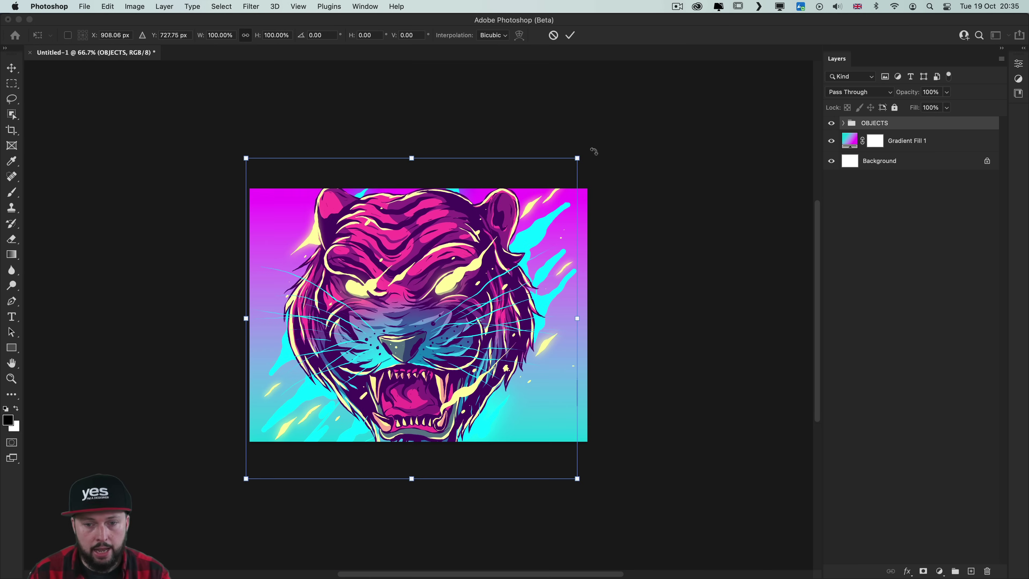
- Scale the pasted tiger artwork down to about 70% so it fits within the canvas, and apply the transform
{"action": "left_click_drag", "start_coordinate": [577, 158], "coordinate": [527, 201]}
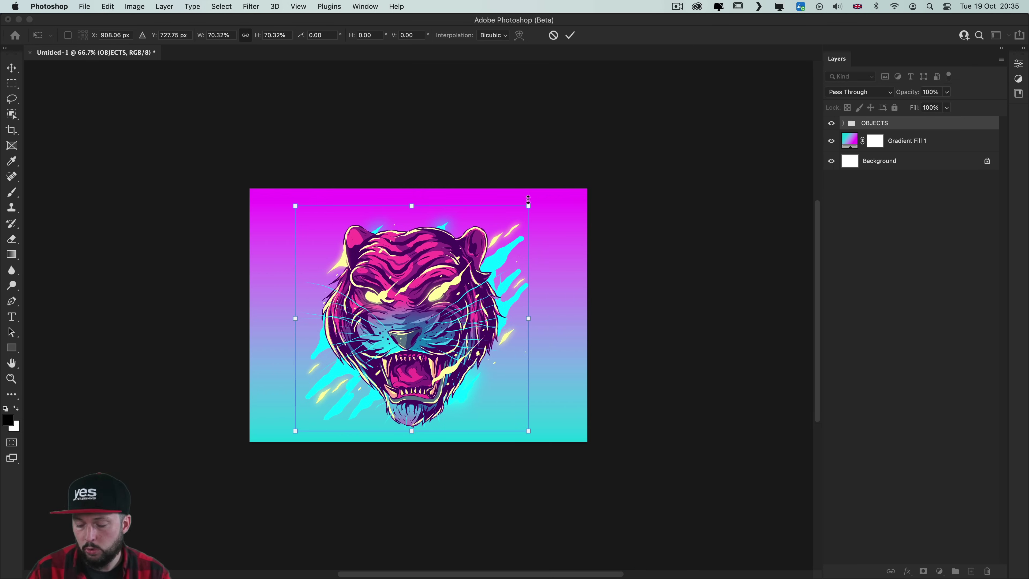
{"action": "key", "text": "Return"}
{"action": "key", "text": "g"}
{"action": "key", "text": "super+0"}
{"action": "key", "text": "v"}
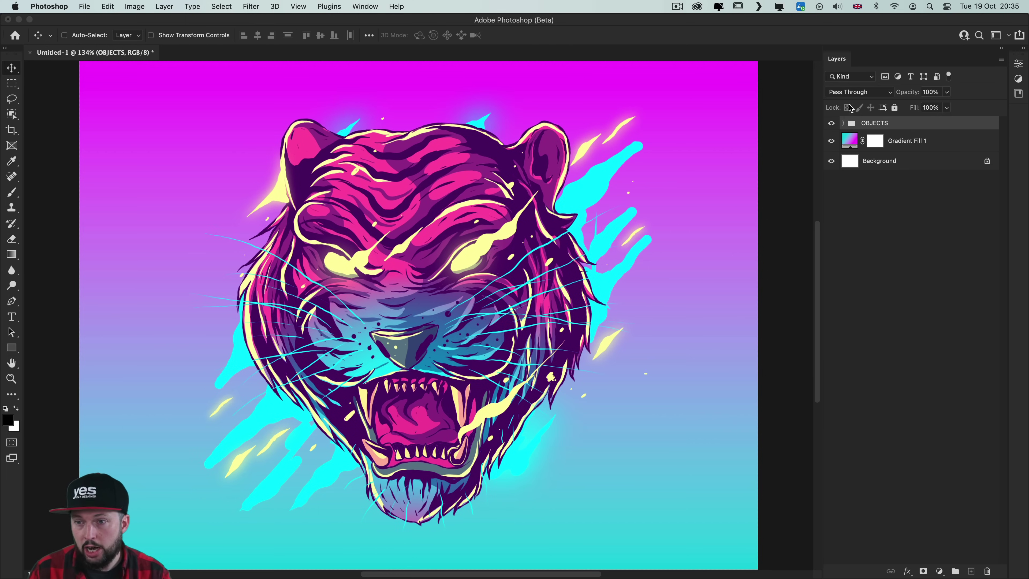
- Expand the OBJECTS group and inspect its individual path and compound path layers
{"action": "left_click", "coordinate": [843, 123]}
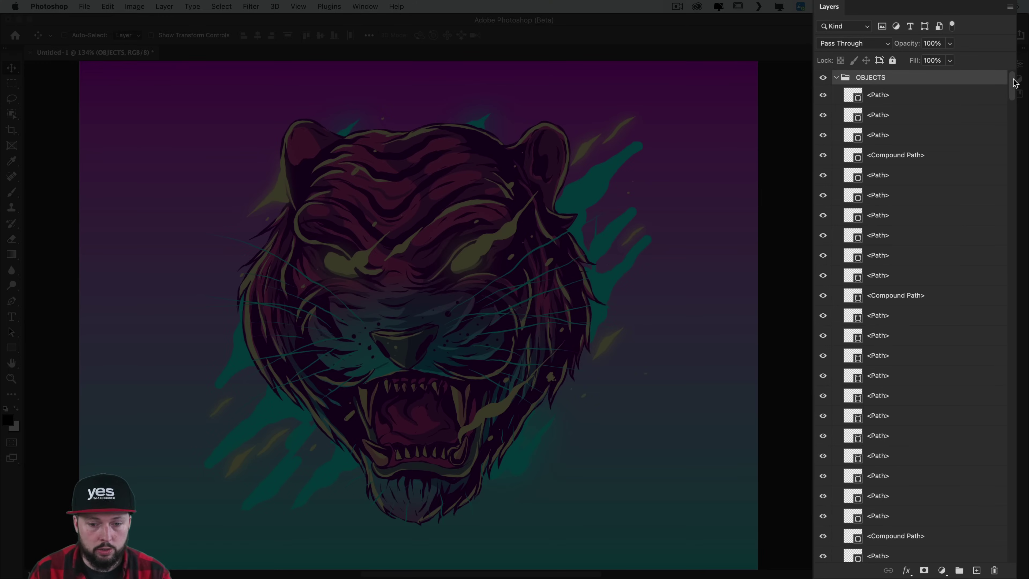
{"action": "left_click", "coordinate": [919, 98]}
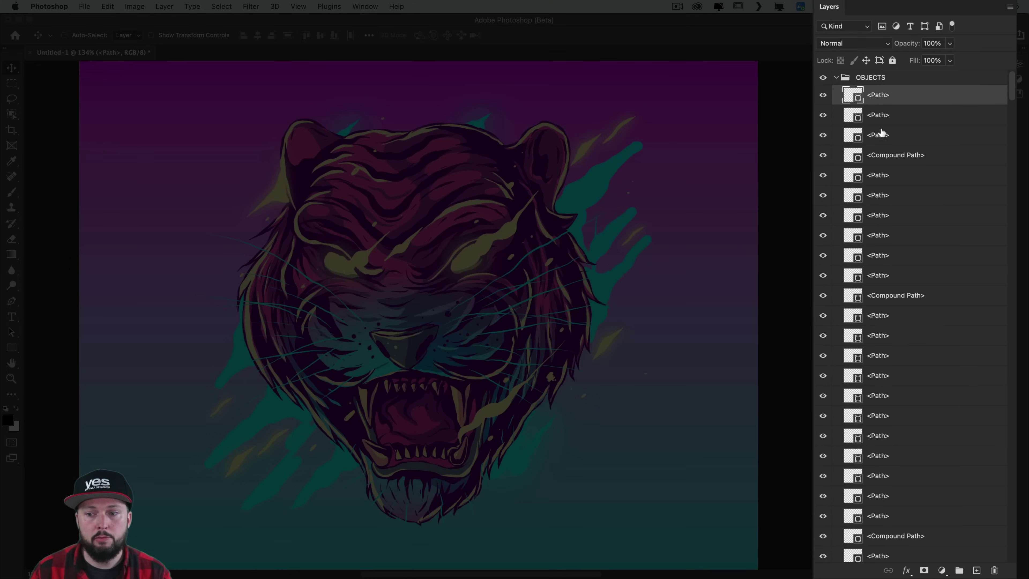
{"action": "left_click", "coordinate": [879, 159]}
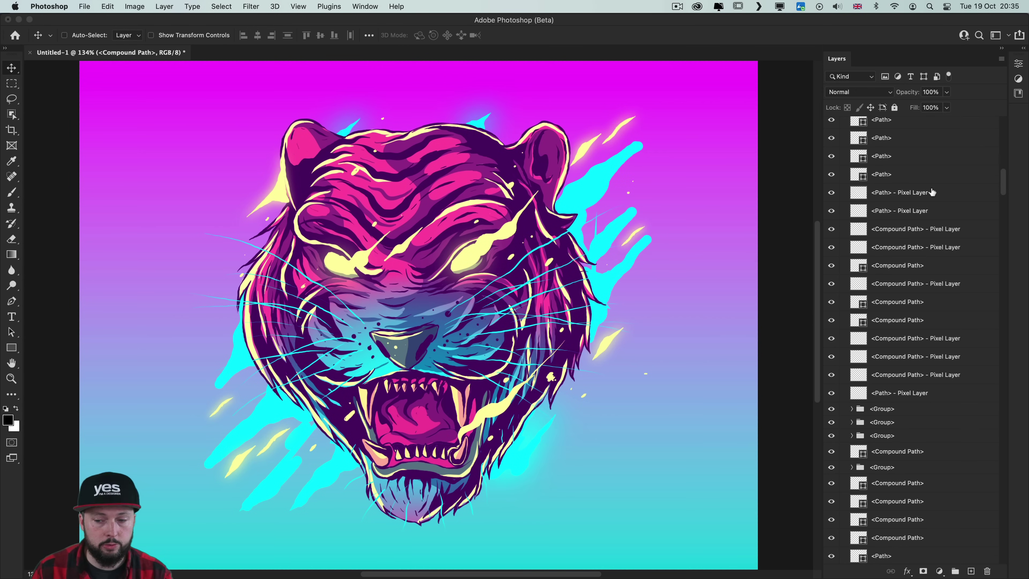
- Select the uppermost path pixel layer and toggle its visibility off and on to examine its effect around the tiger's eyes
{"action": "left_click", "coordinate": [875, 193]}
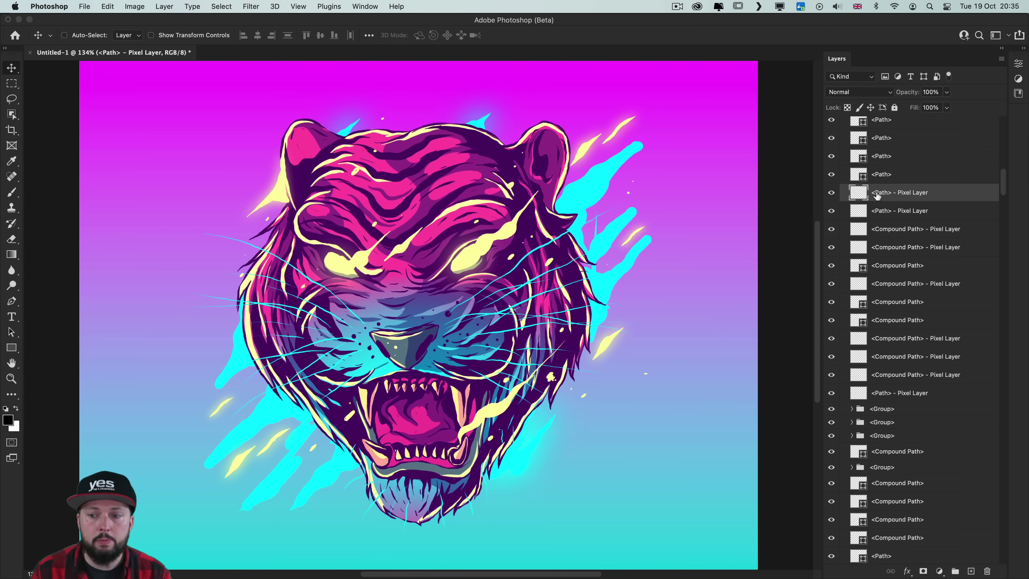
{"action": "key", "text": "super+space"}
{"action": "left_click_drag", "start_coordinate": [302, 258], "coordinate": [358, 258]}
{"action": "left_click", "coordinate": [831, 192]}
{"action": "left_click", "coordinate": [831, 192]}
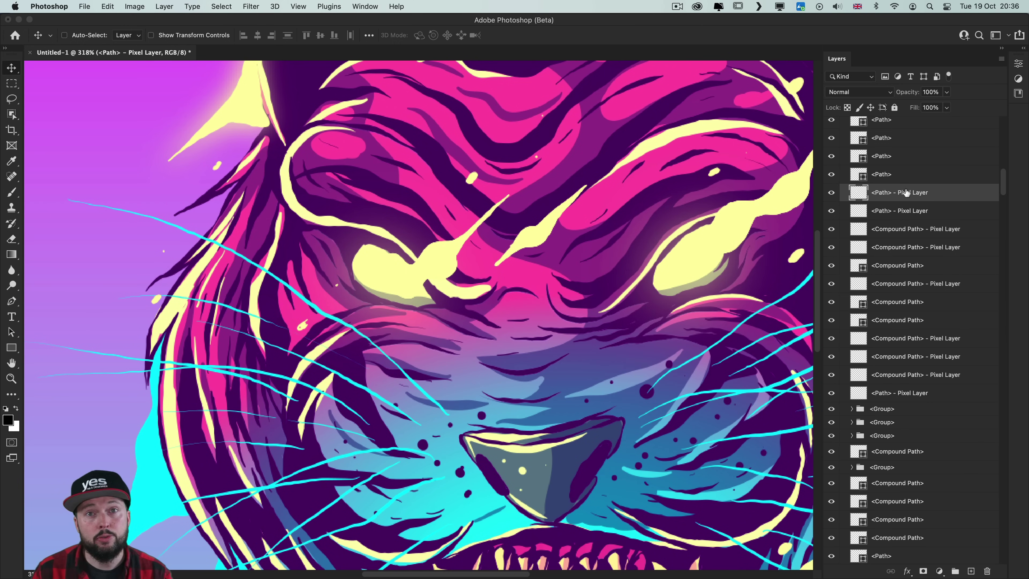
{"action": "key", "text": "alt+]"}
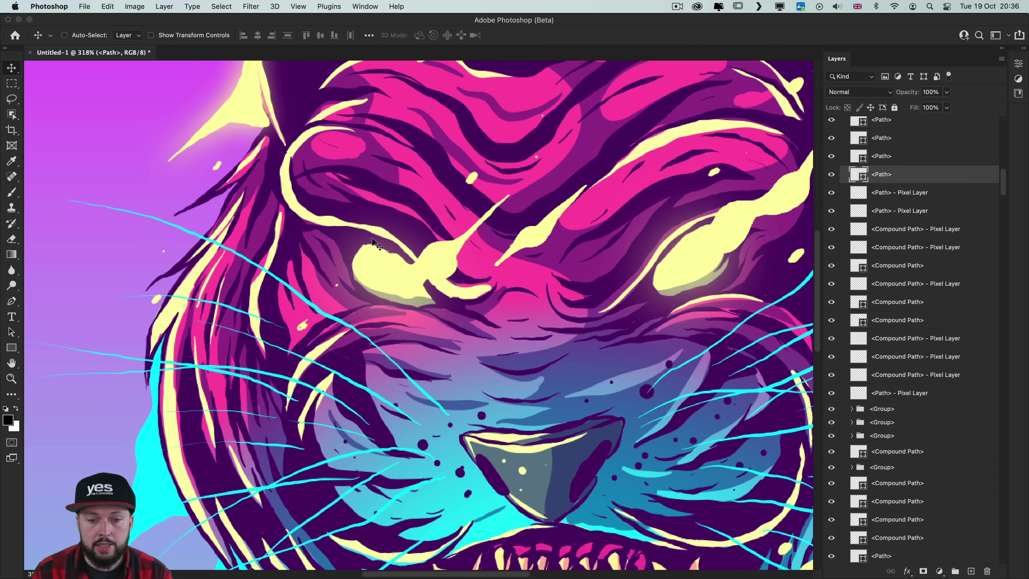
- Select the yellow flame-shaped path beside the tiger's eye and display its editable anchor points with the Path Selection tool
{"action": "left_click", "coordinate": [444, 253], "text": "super"}
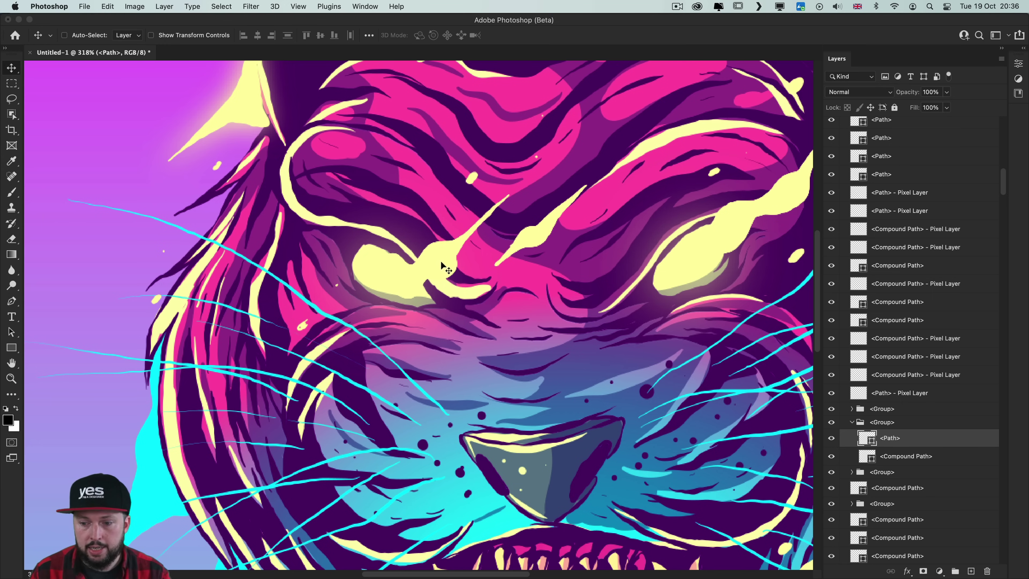
{"action": "key", "text": "s"}
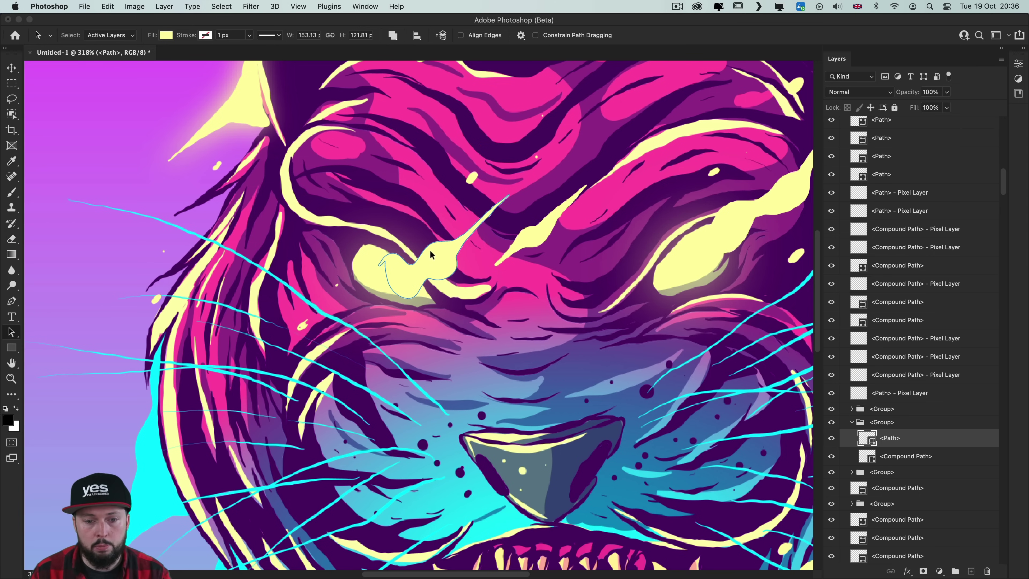
{"action": "key", "text": "a"}
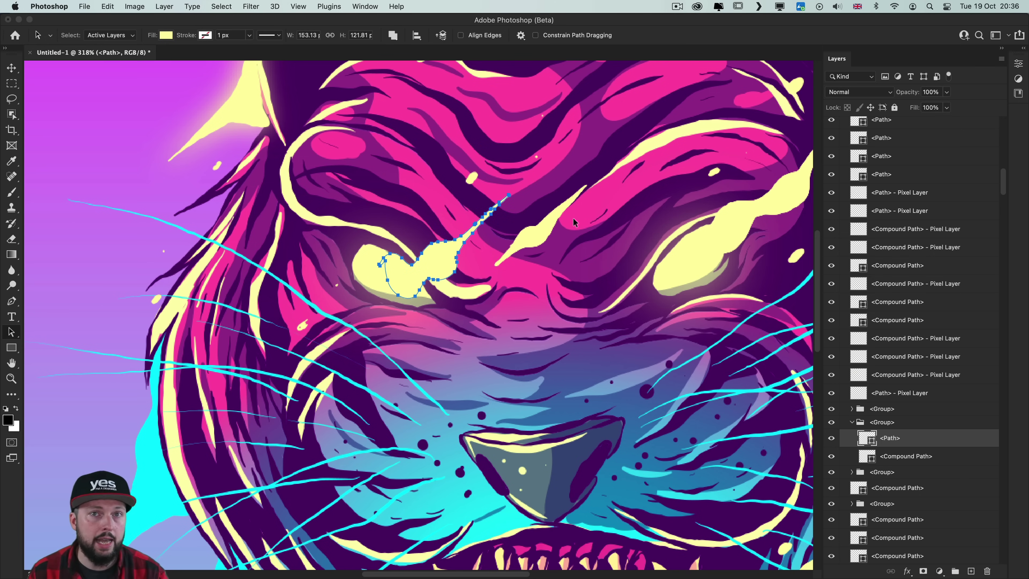
{"action": "key", "text": "super+0"}
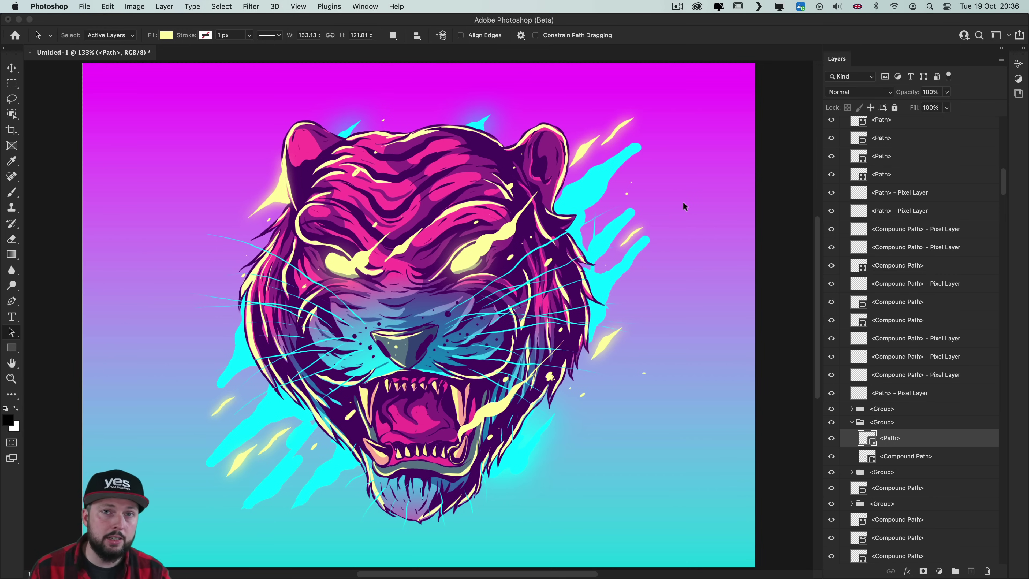